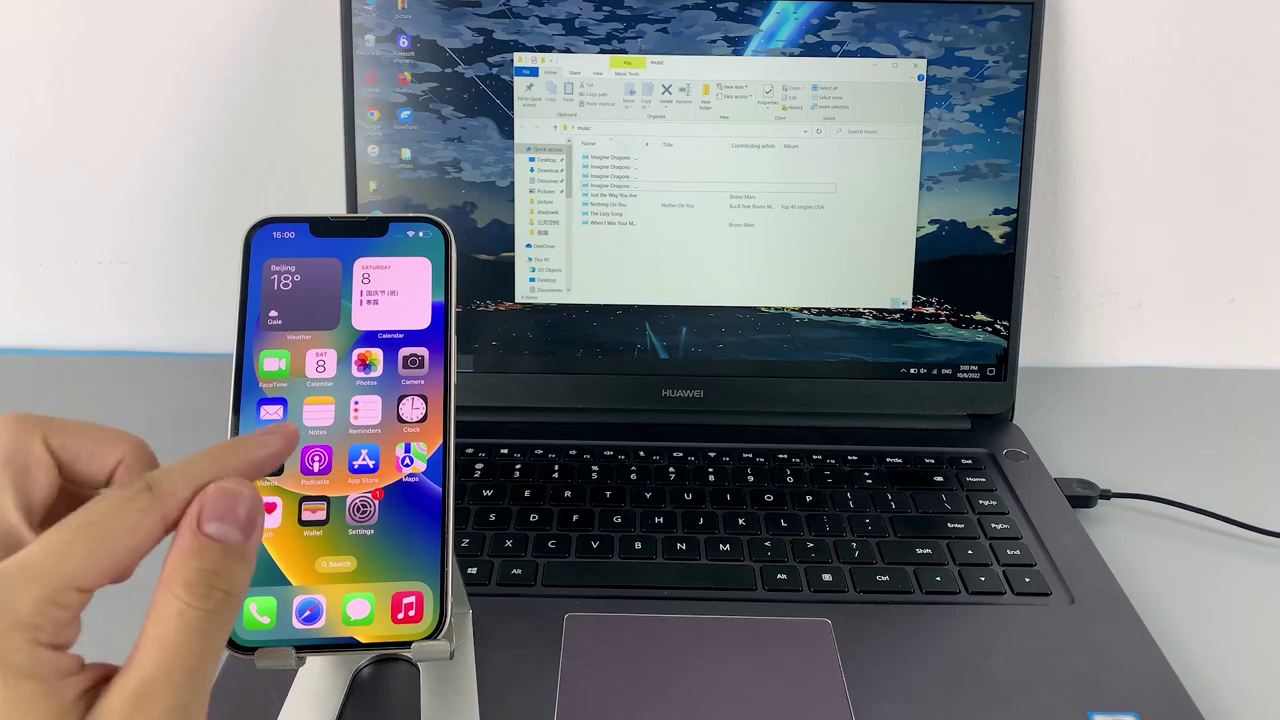
Open the Music app on the iPhone and check the songs in its Library.
click(407, 607)
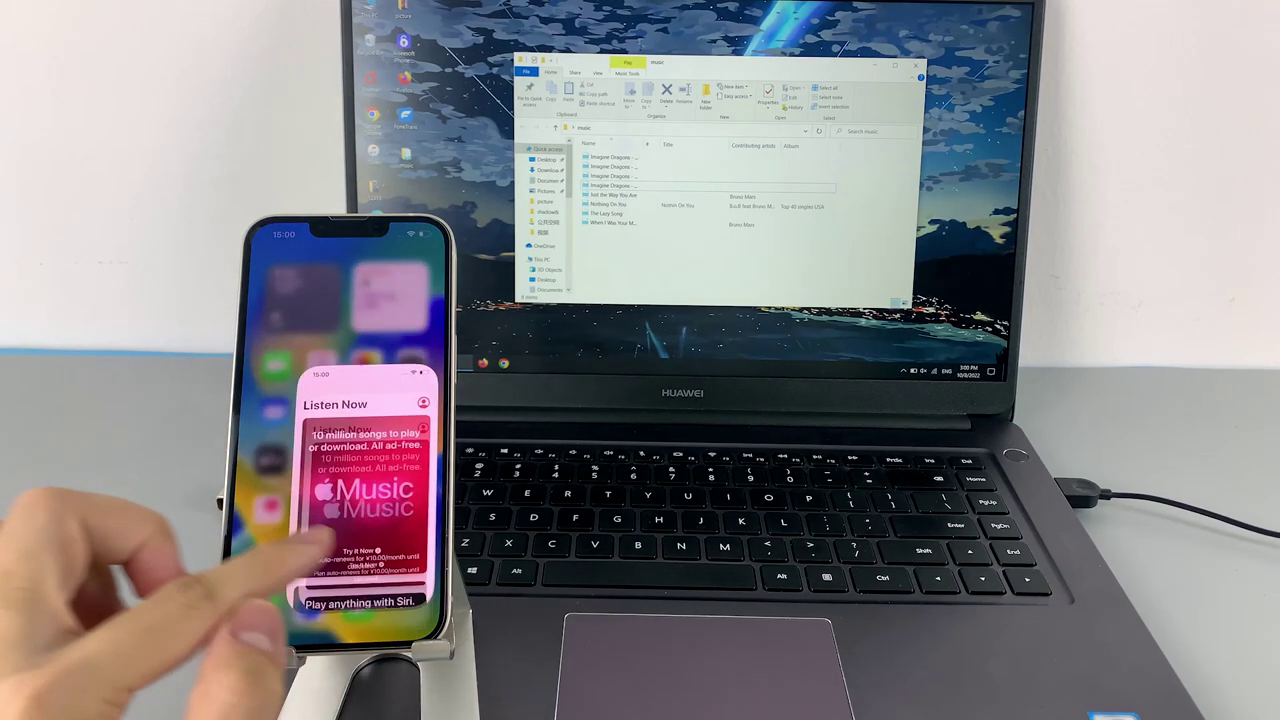
click(360, 608)
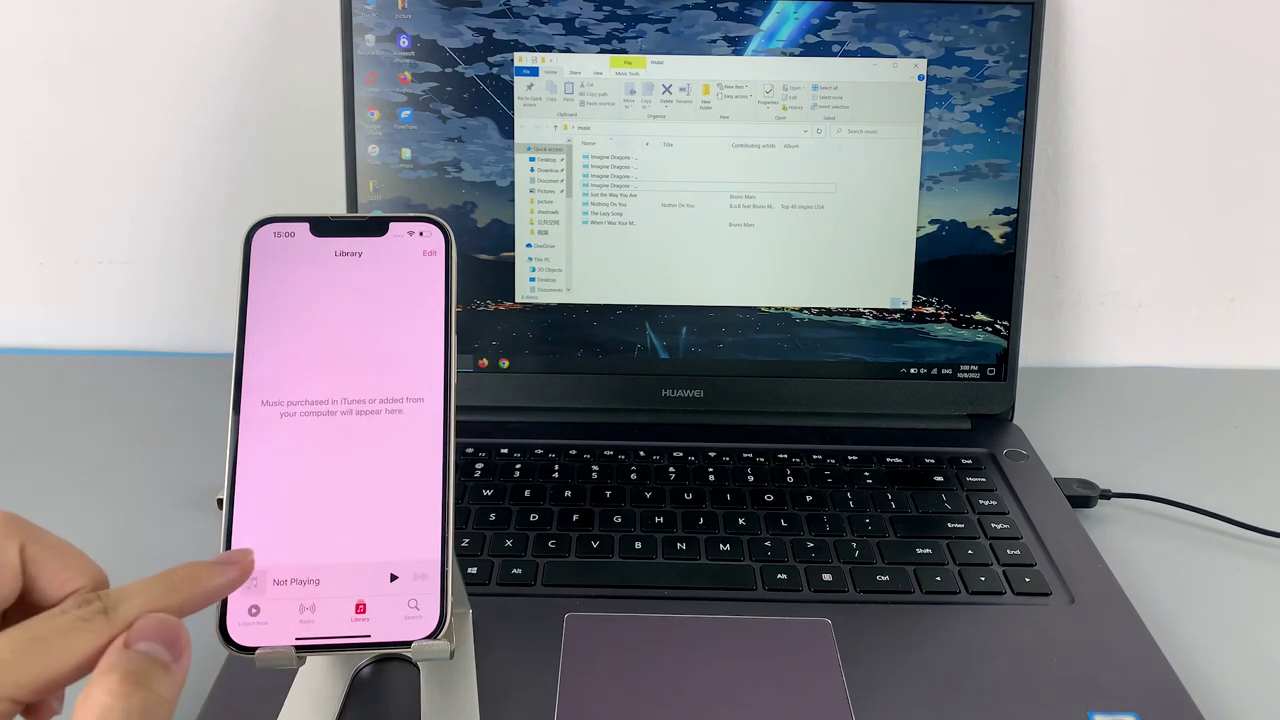
click(254, 612)
click(360, 610)
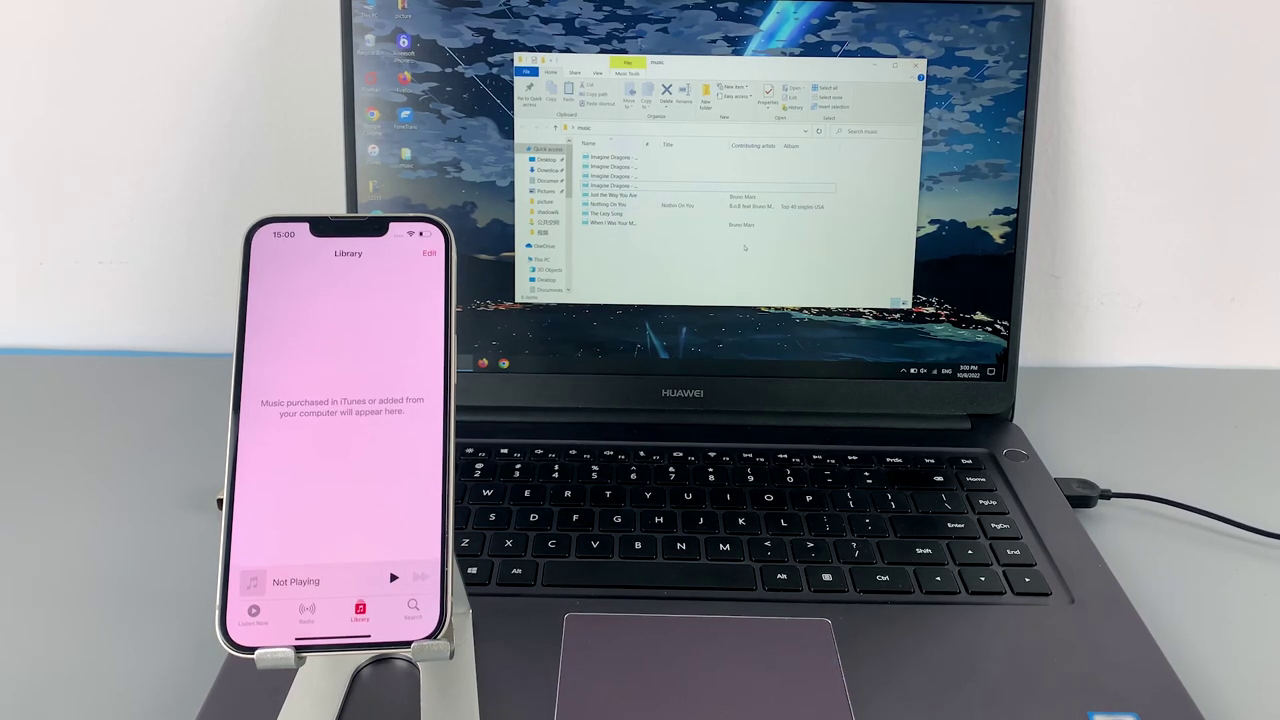
drag(744, 247, 600, 162)
click(704, 260)
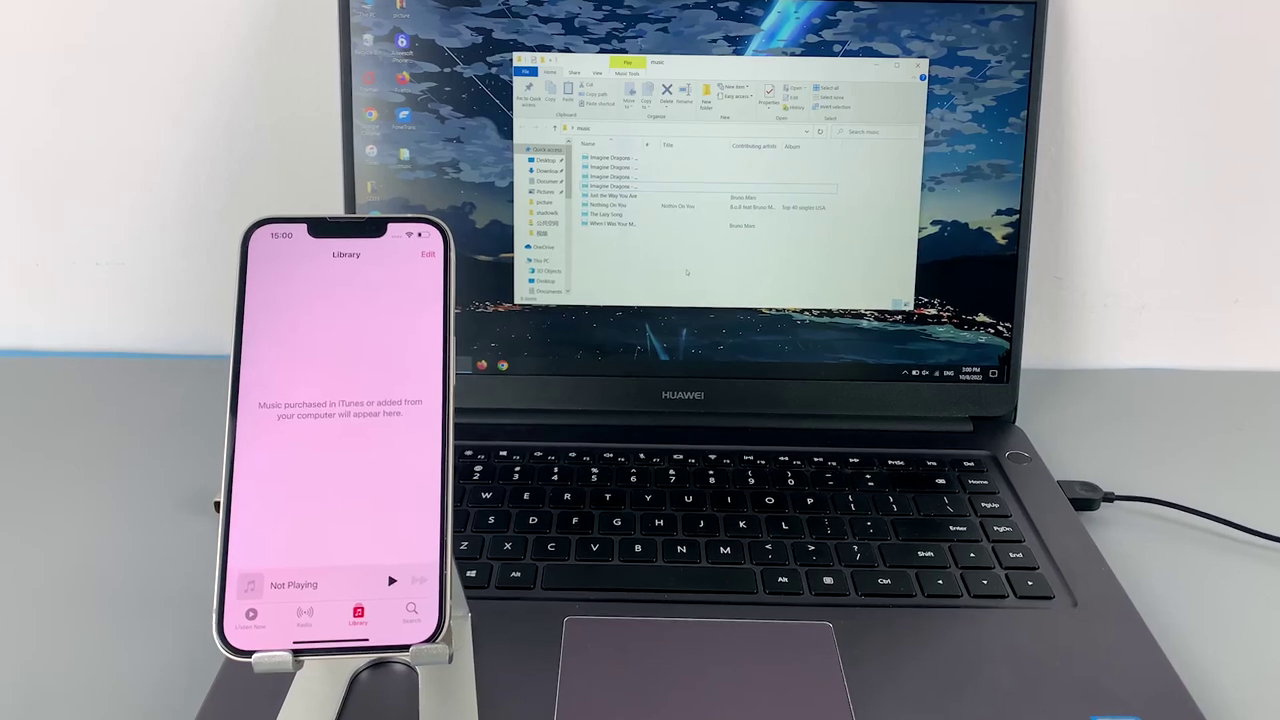
drag(672, 258, 601, 201)
click(826, 374)
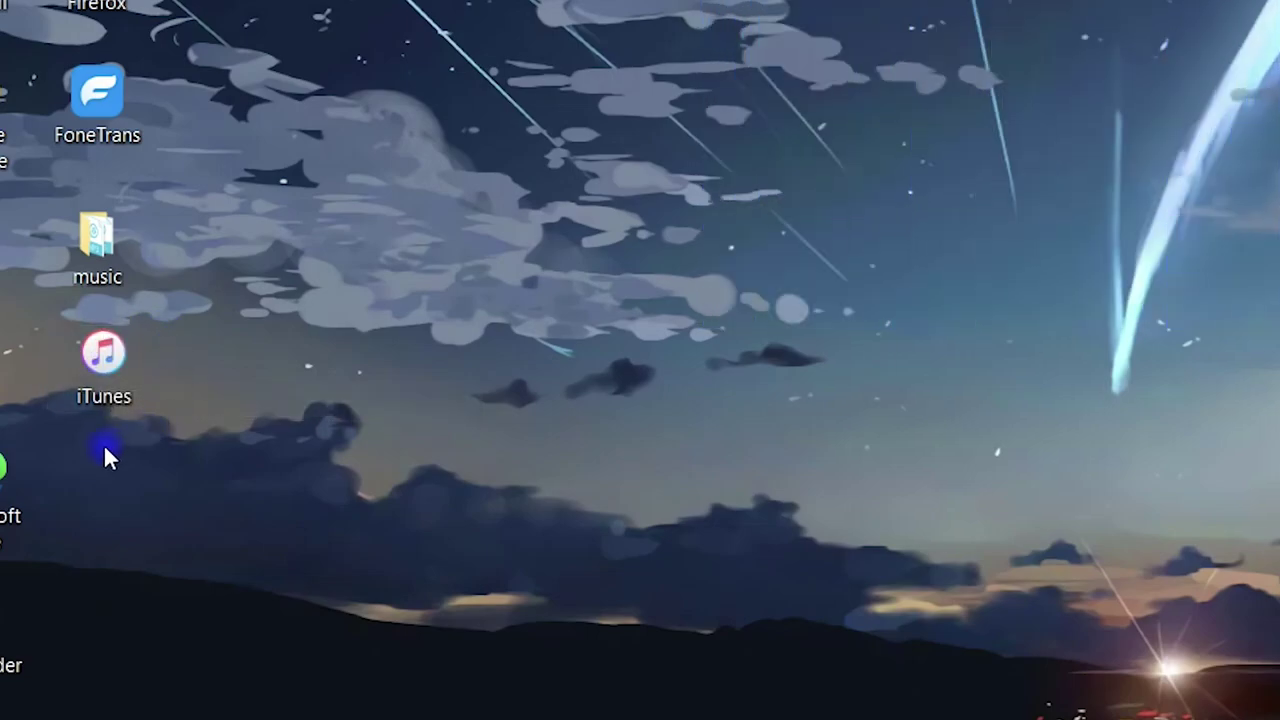
Open iTunes on the computer and place the music folder window beside the empty Songs library.
double_click(90, 364)
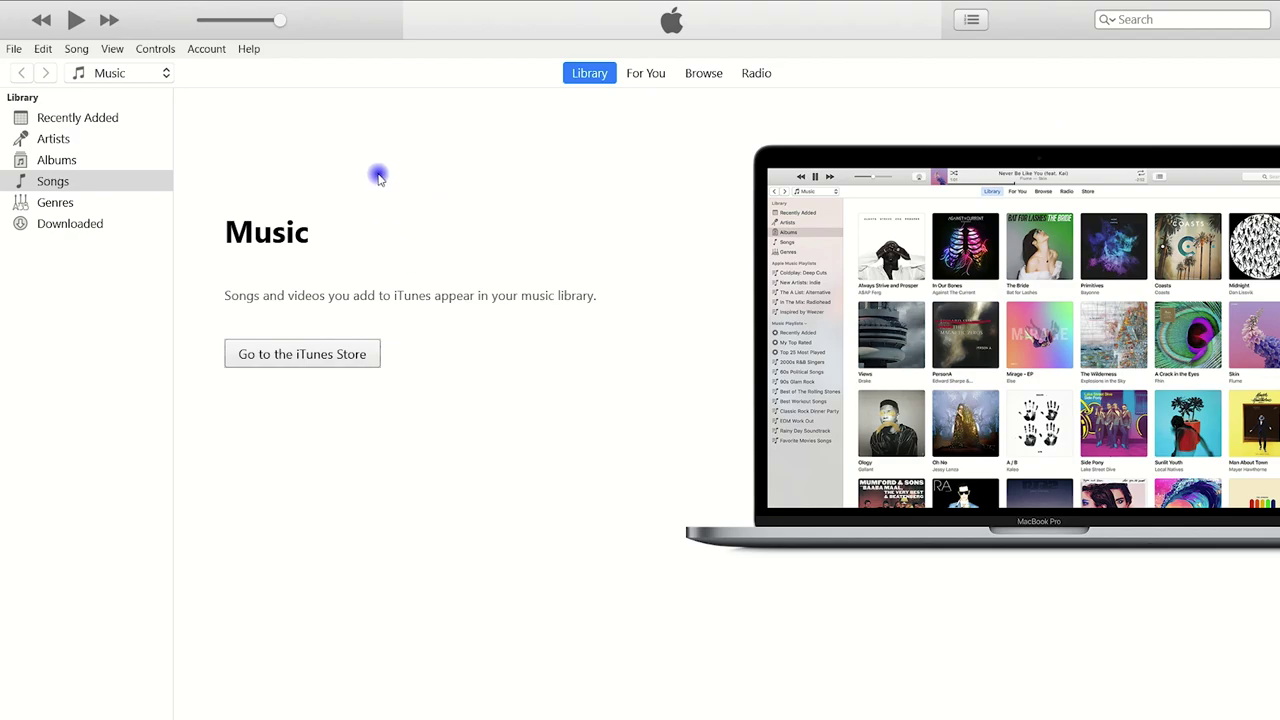
mouse_move(150, 712)
click(145, 668)
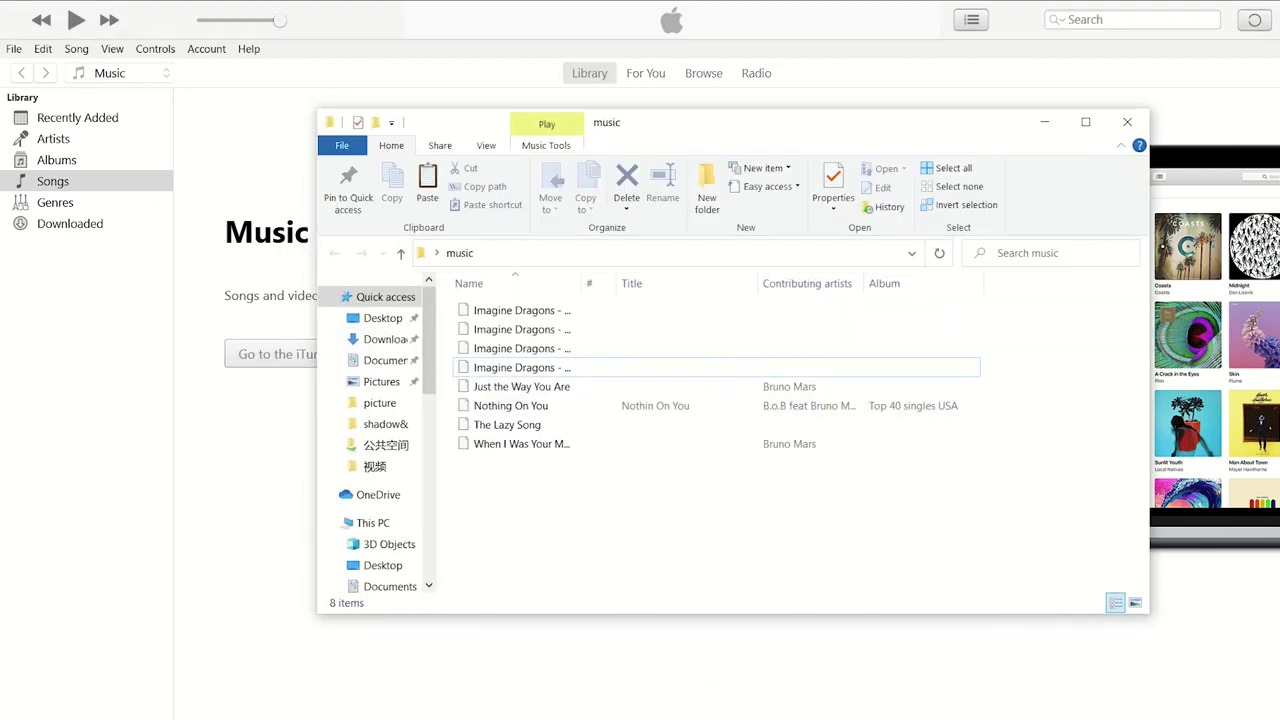
drag(729, 127, 1027, 126)
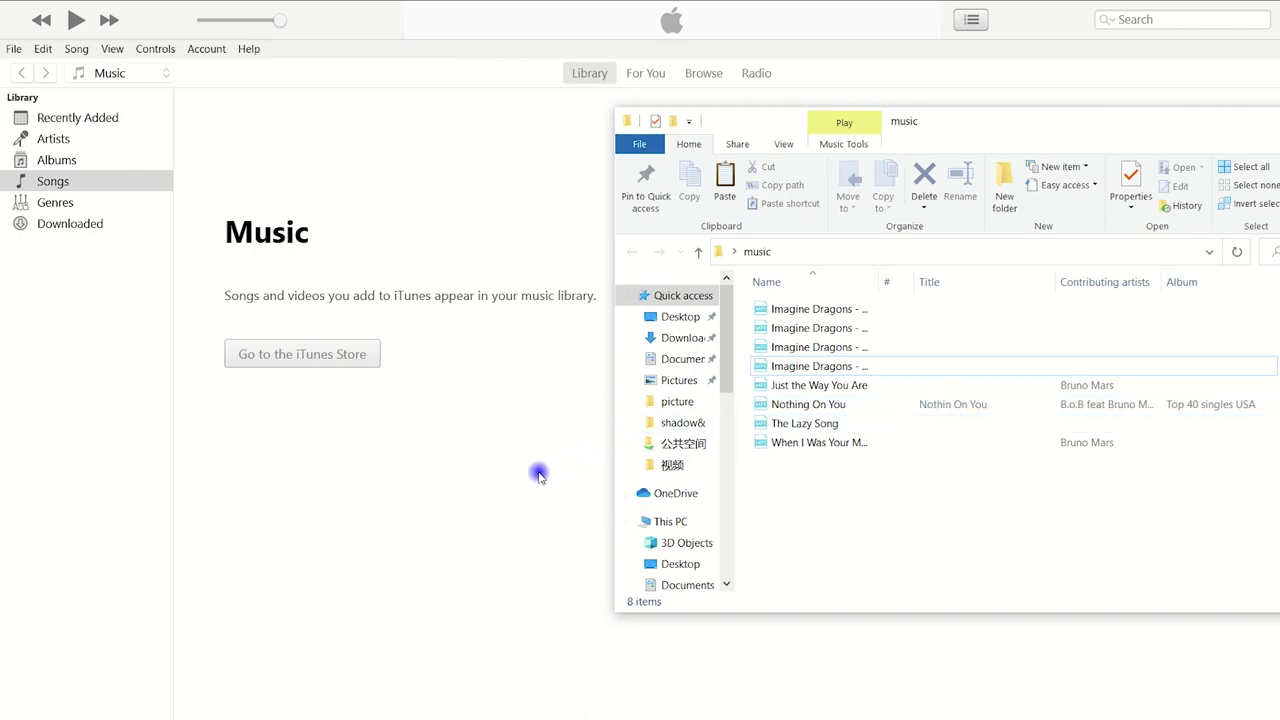
click(428, 480)
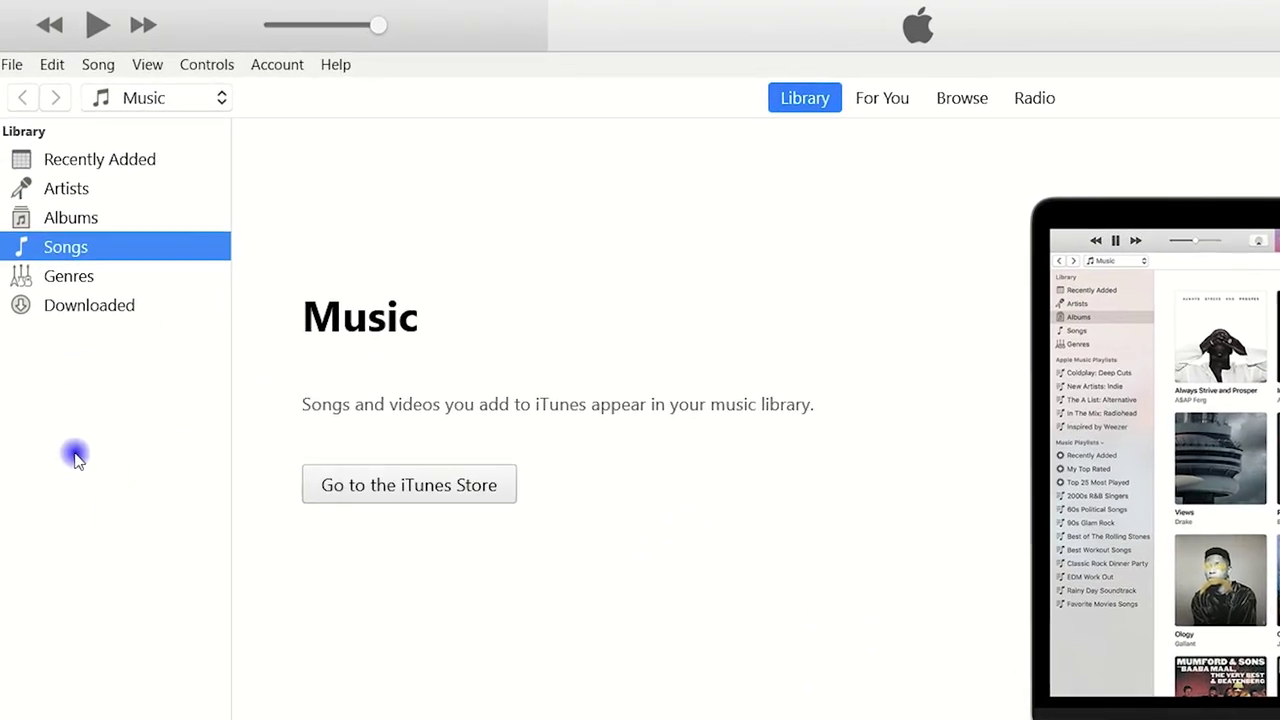
Add the four Imagine Dragons songs from the Desktop music folder to the iTunes library as files.
click(12, 66)
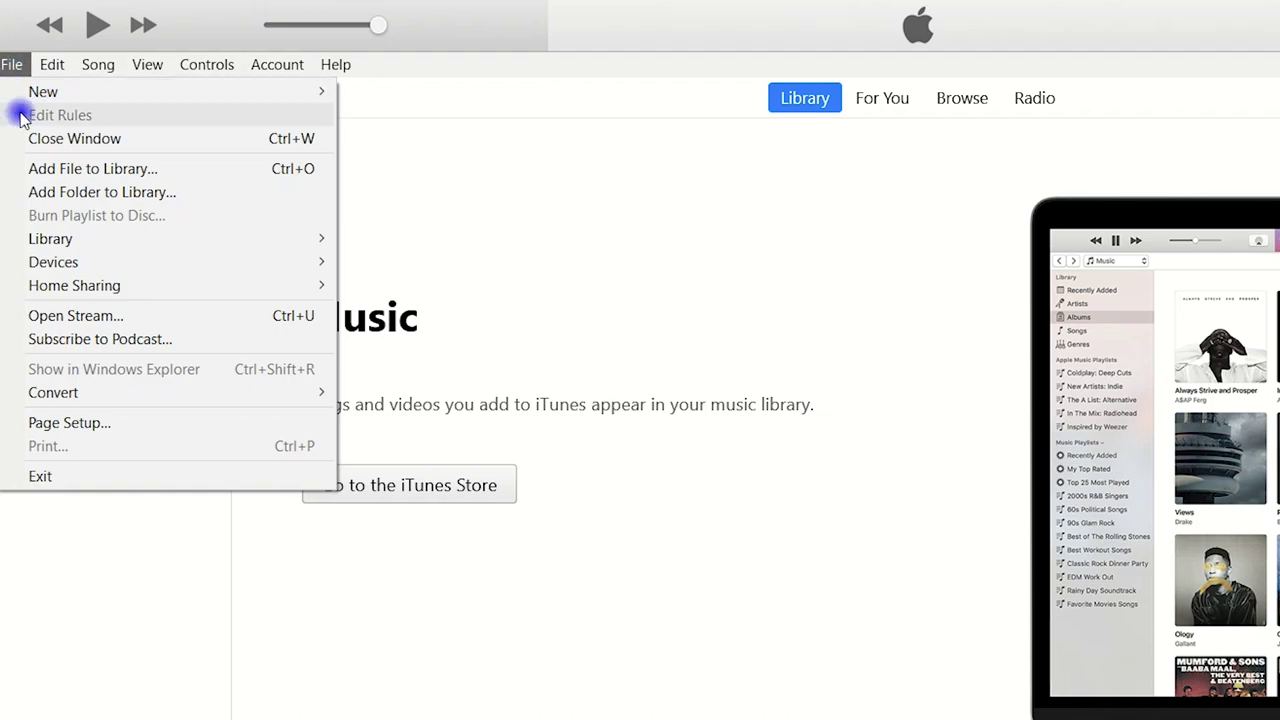
click(87, 170)
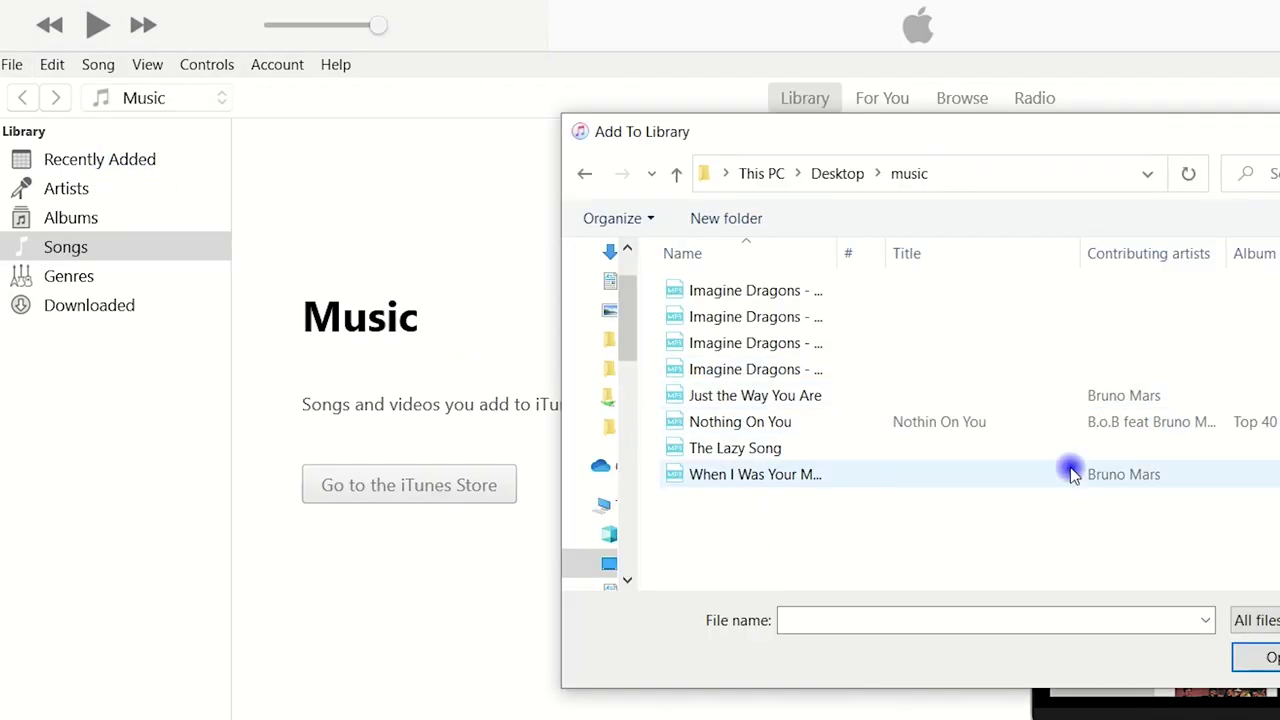
click(811, 292)
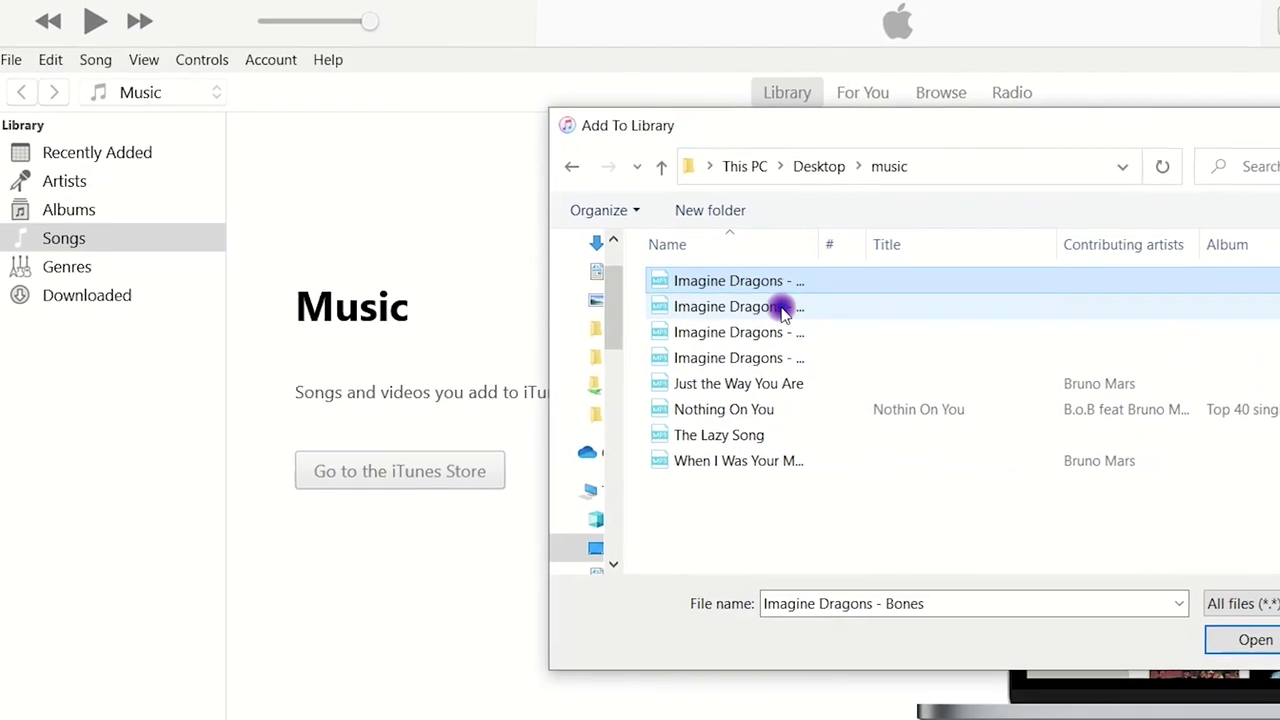
ctrl+click(805, 316)
ctrl+click(805, 343)
ctrl+click(703, 302)
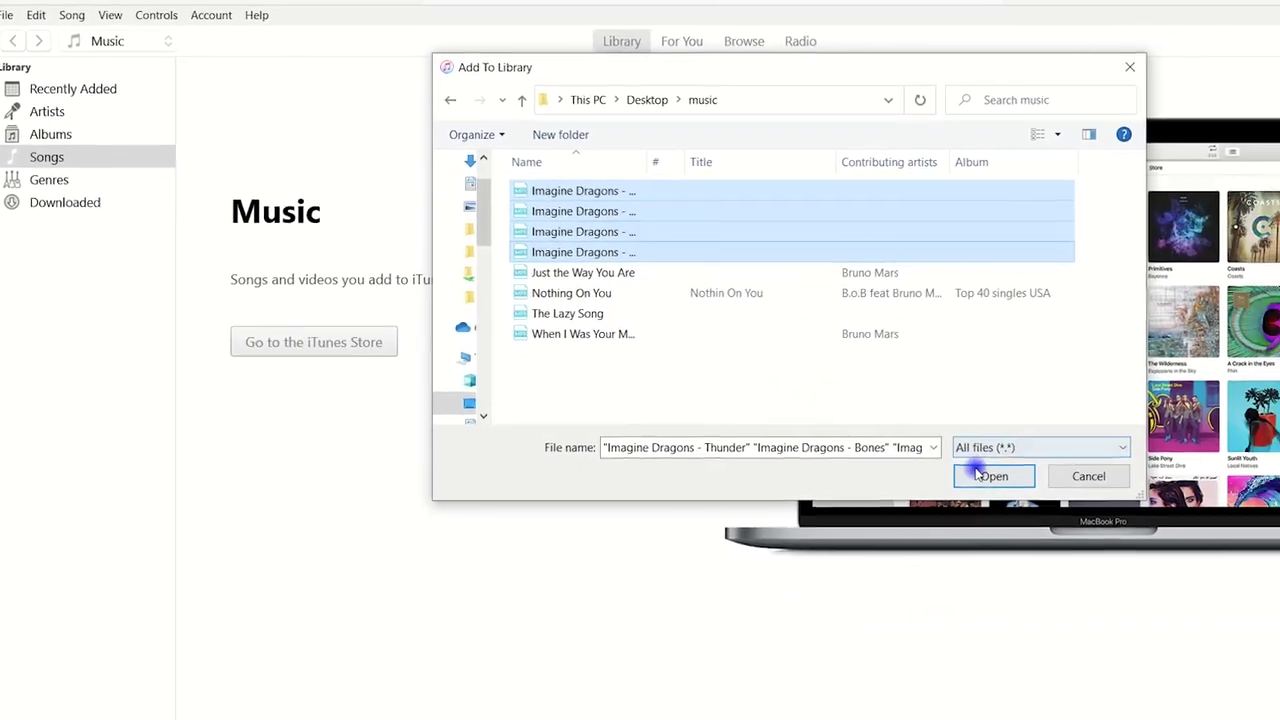
click(1116, 552)
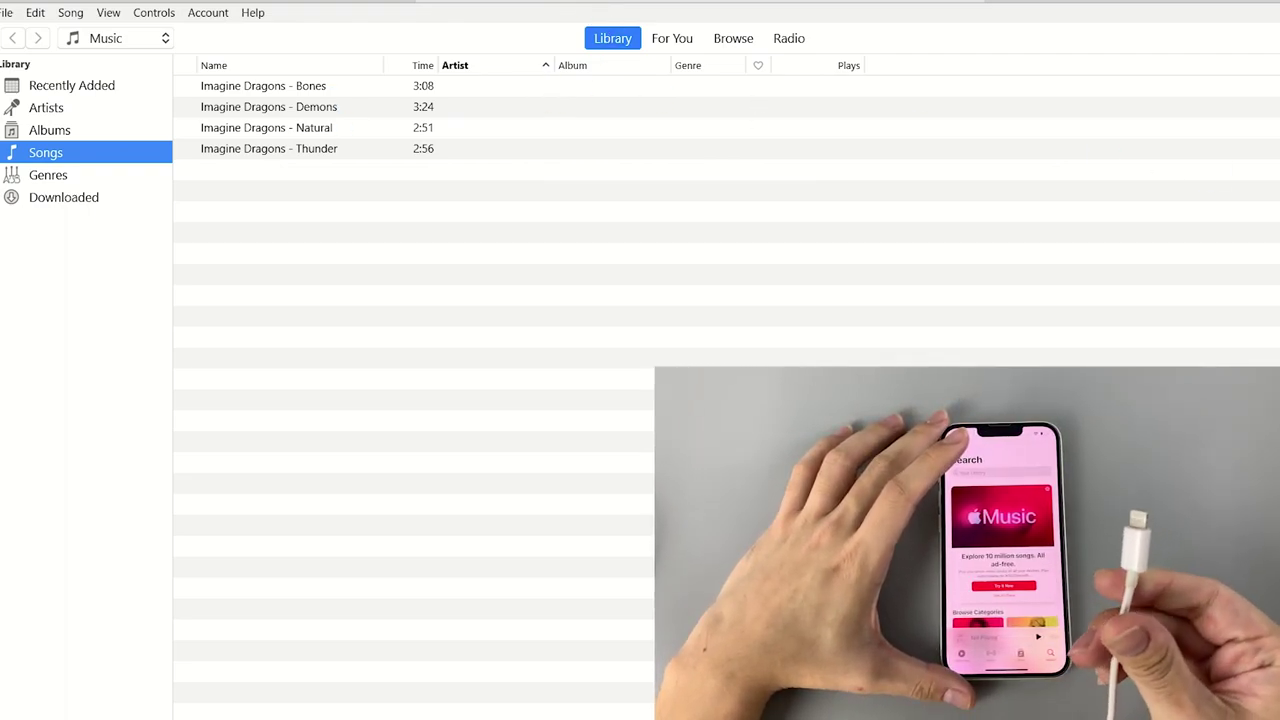
Open the connected iPhone's music sync settings in iTunes.
click(537, 278)
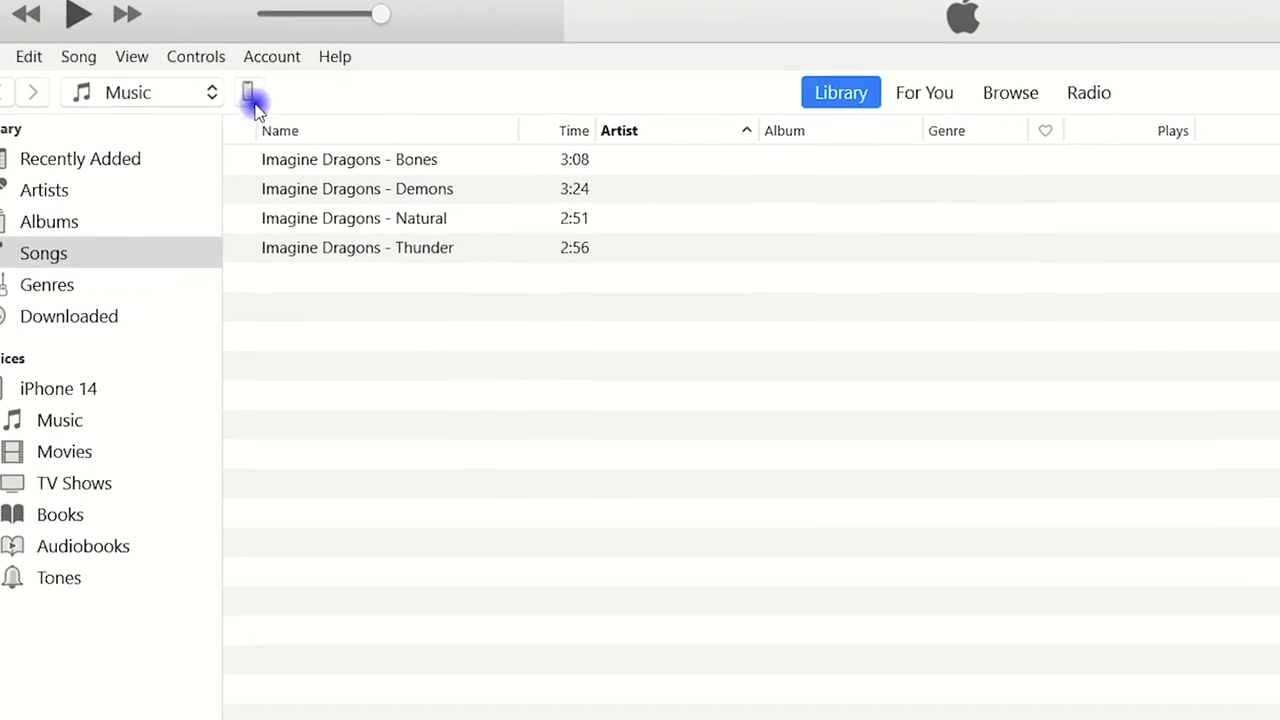
click(254, 99)
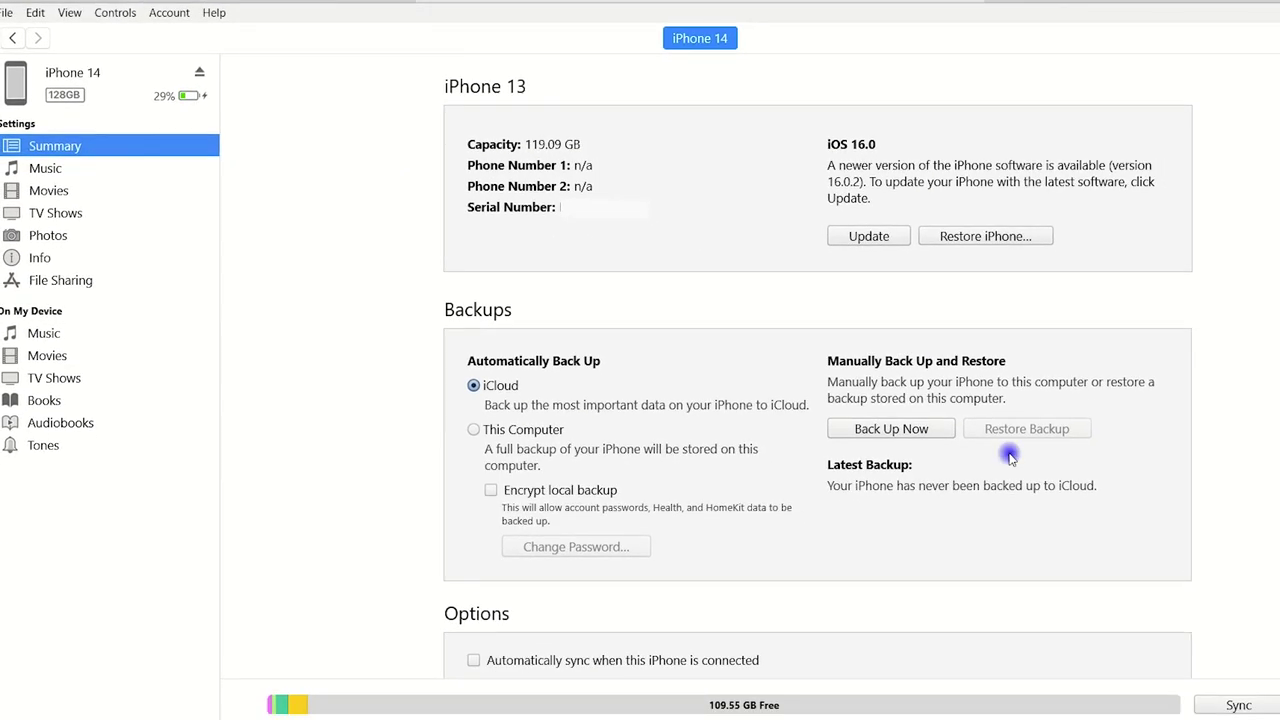
scroll(1010, 457, down, 1)
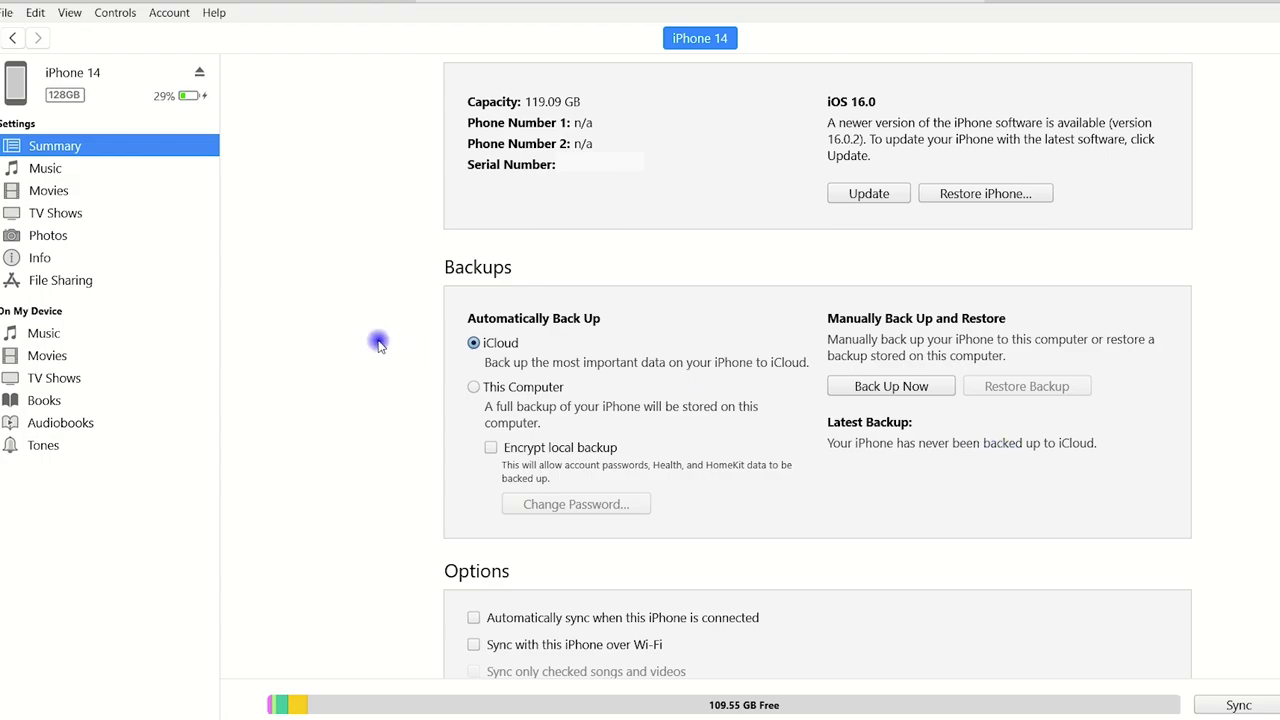
click(83, 175)
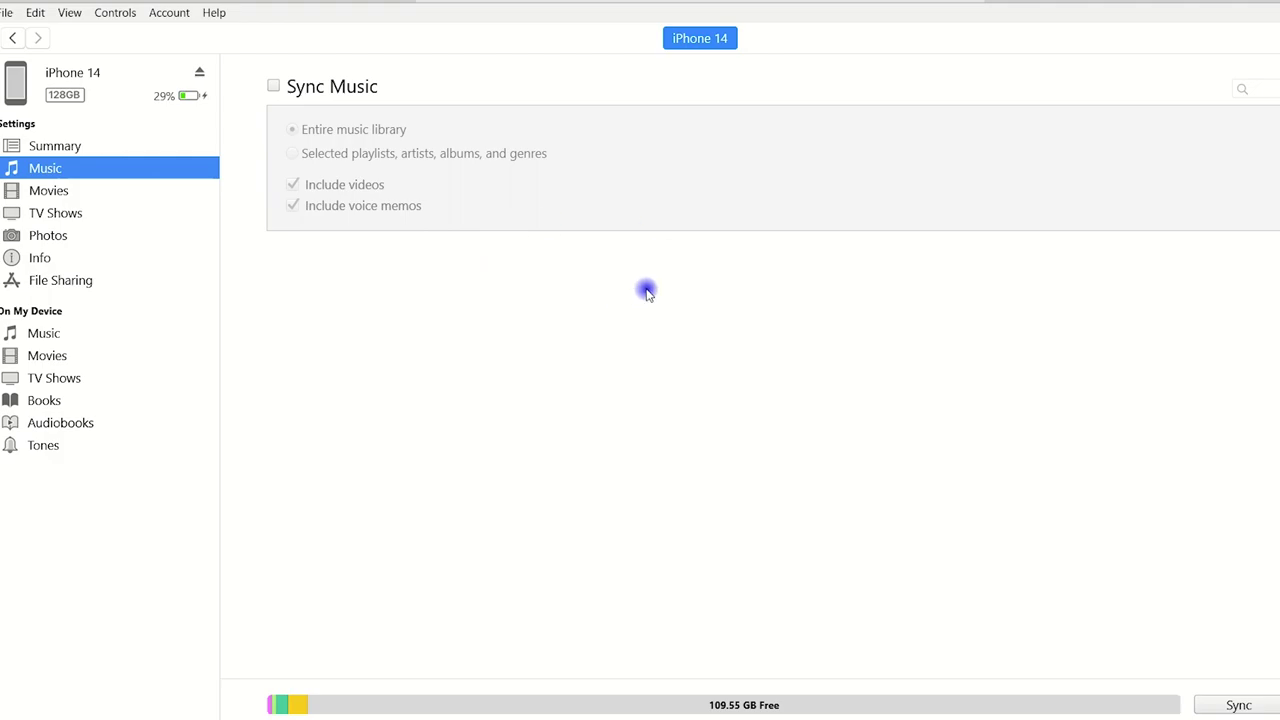
Enable Sync Music for the entire music library, accept removing existing content, and apply the sync to the iPhone.
click(286, 91)
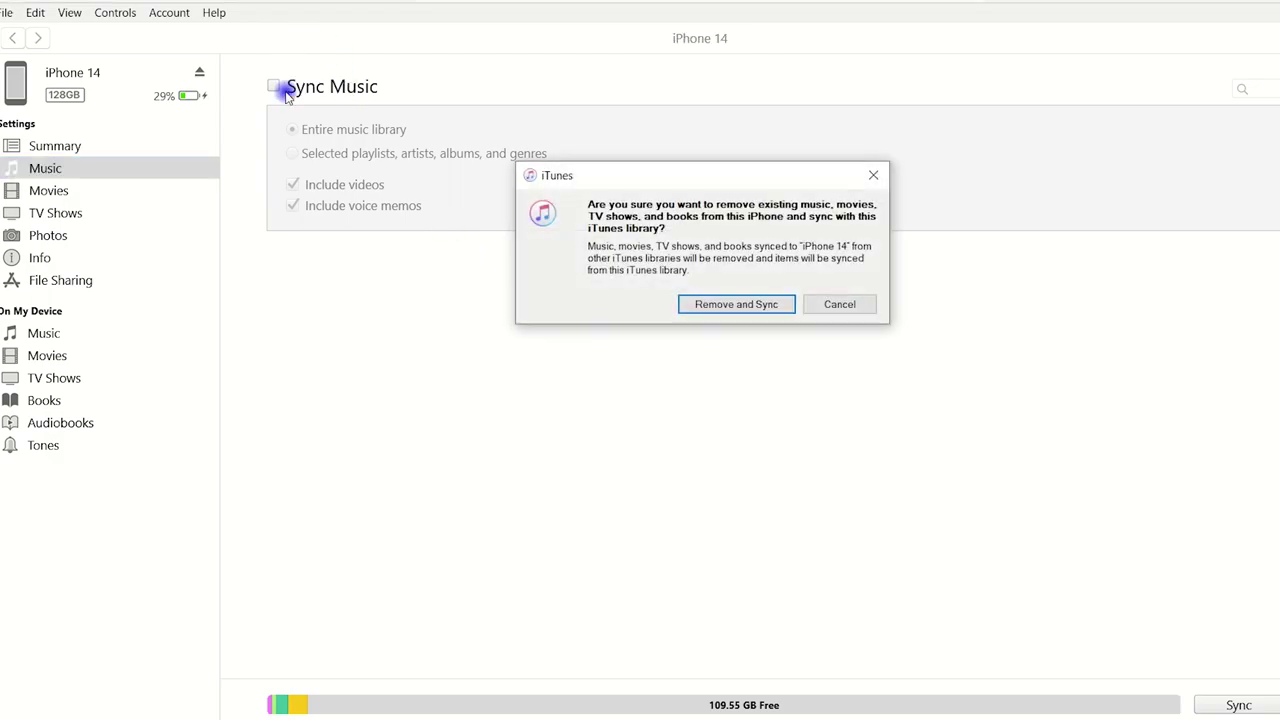
click(712, 304)
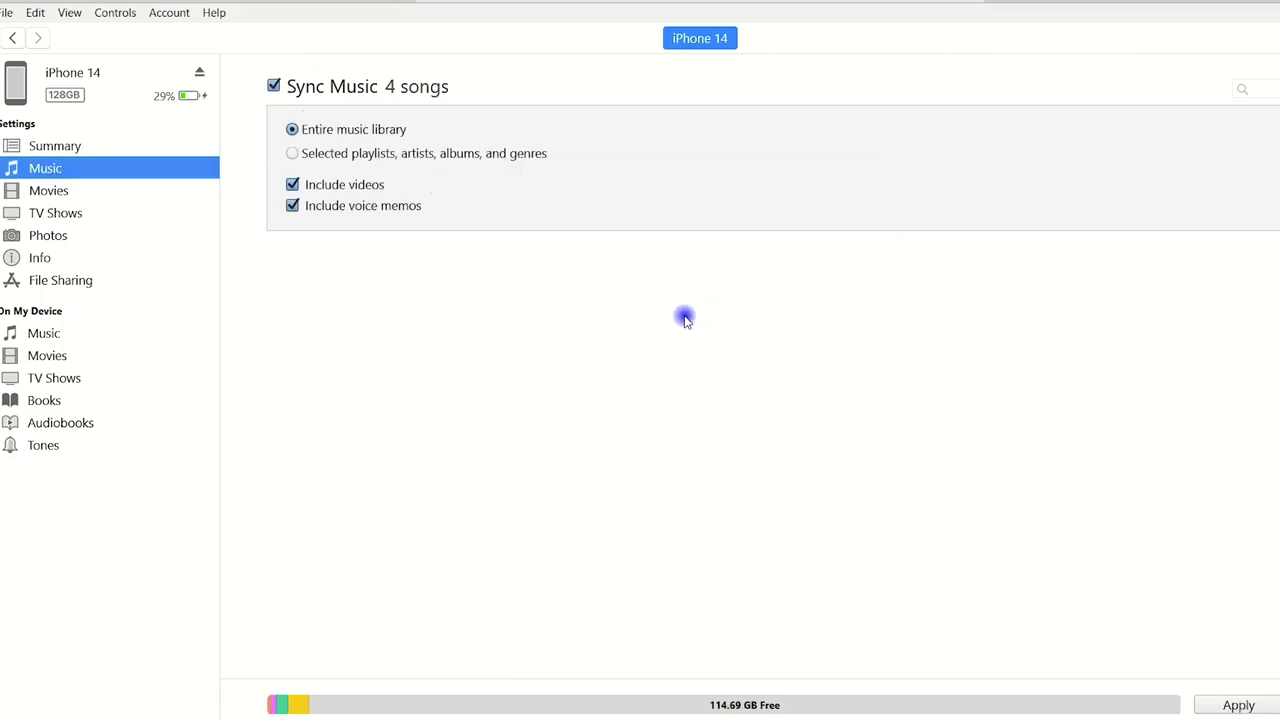
click(1238, 702)
click(645, 289)
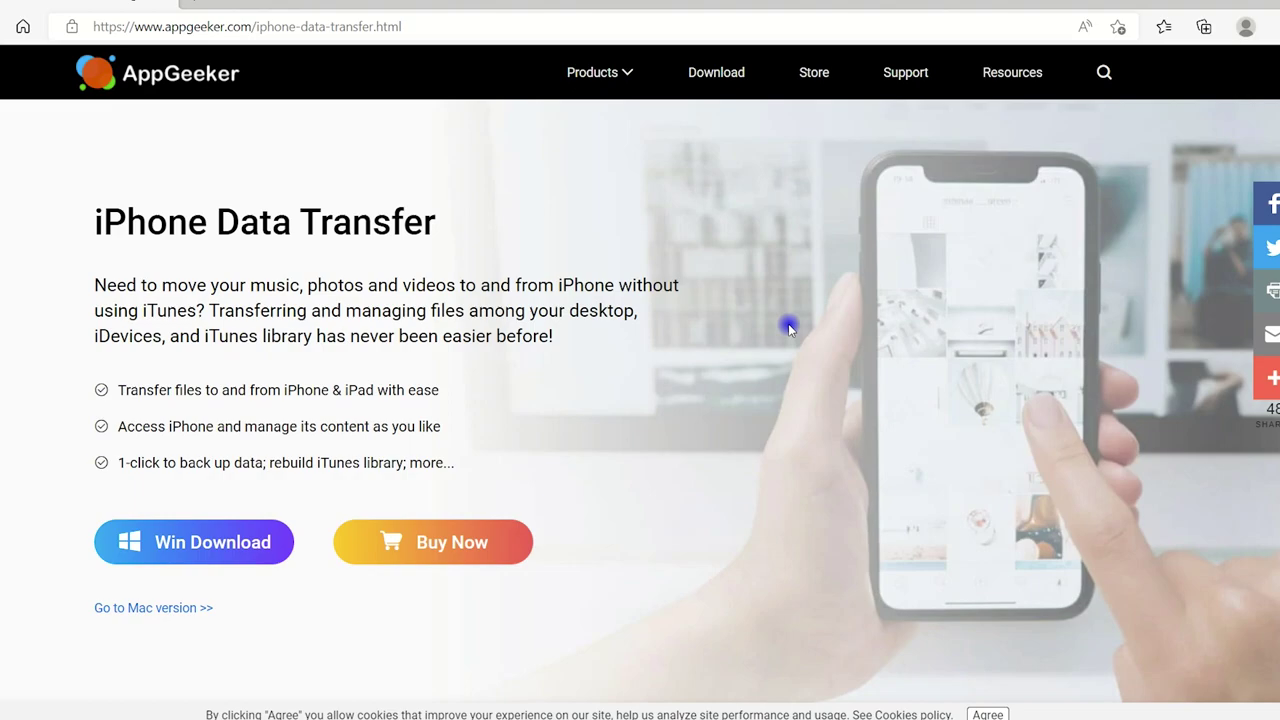
Switch to the browser and review the features, compatibility and supported devices on AppGeeker's iPhone Data Transfer page.
scroll(789, 328, down, 5)
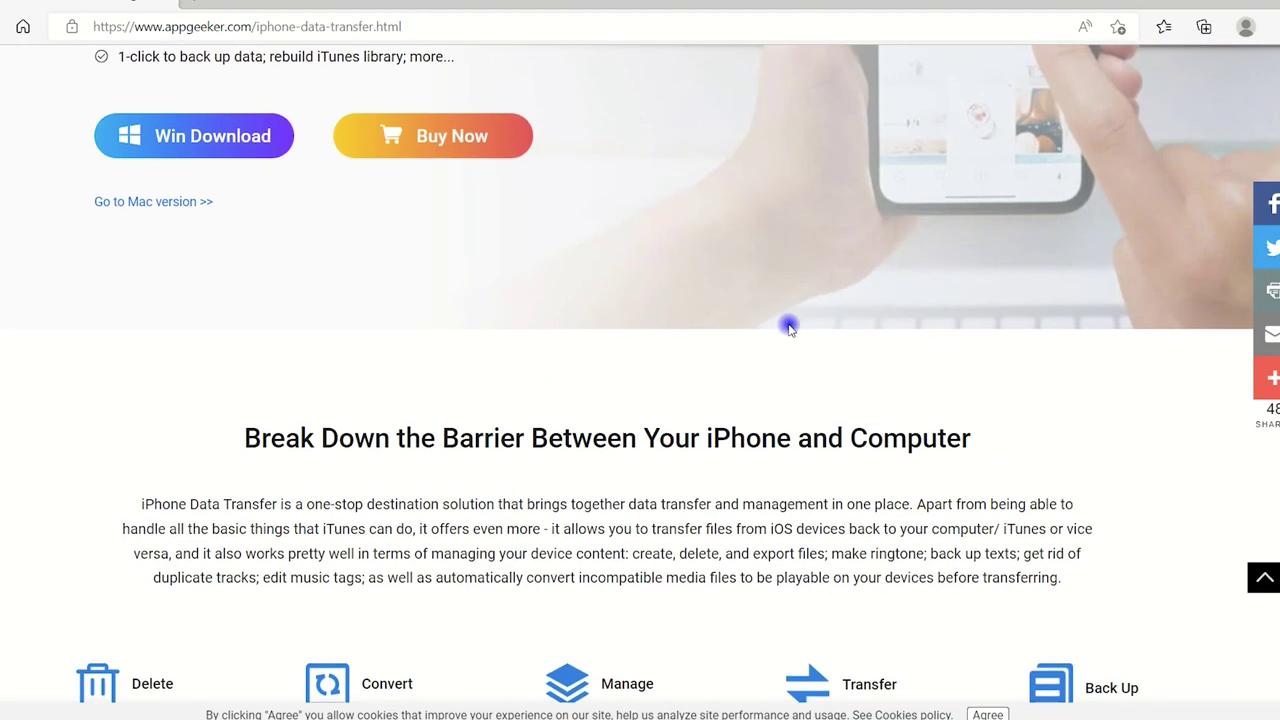
scroll(789, 328, down, 1)
scroll(789, 322, down, 3)
scroll(789, 327, down, 4)
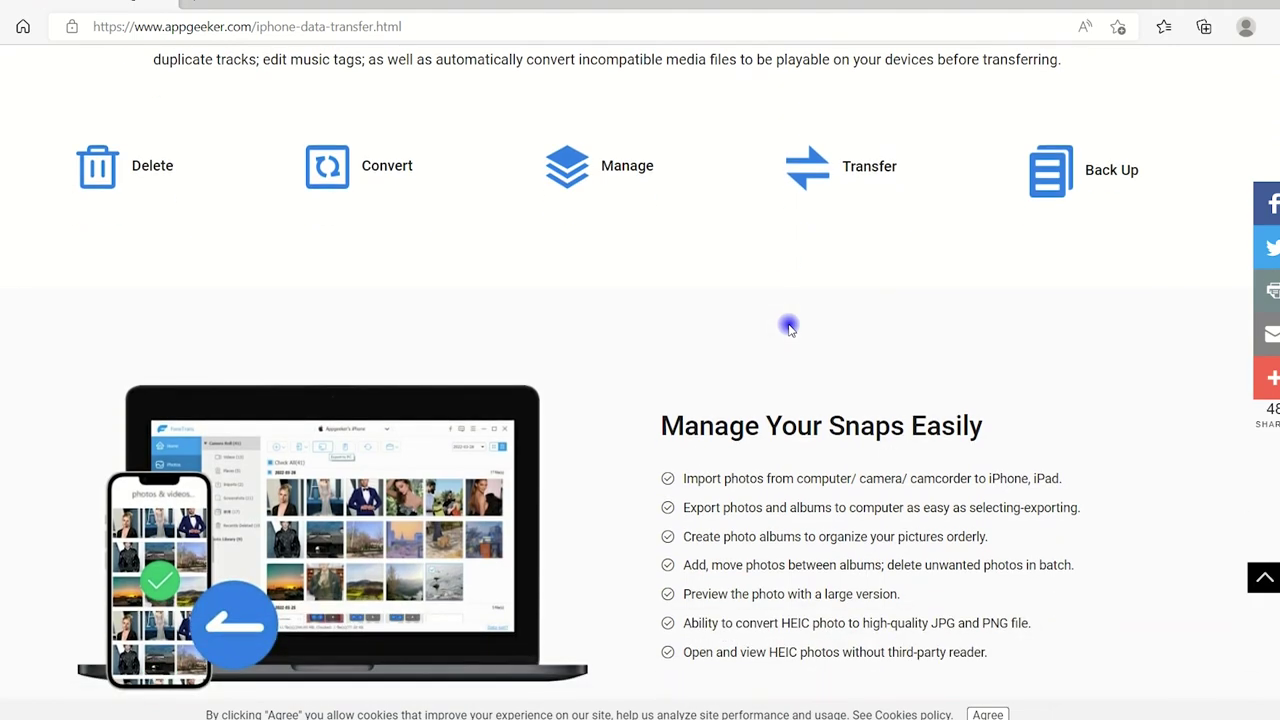
scroll(789, 327, down, 4)
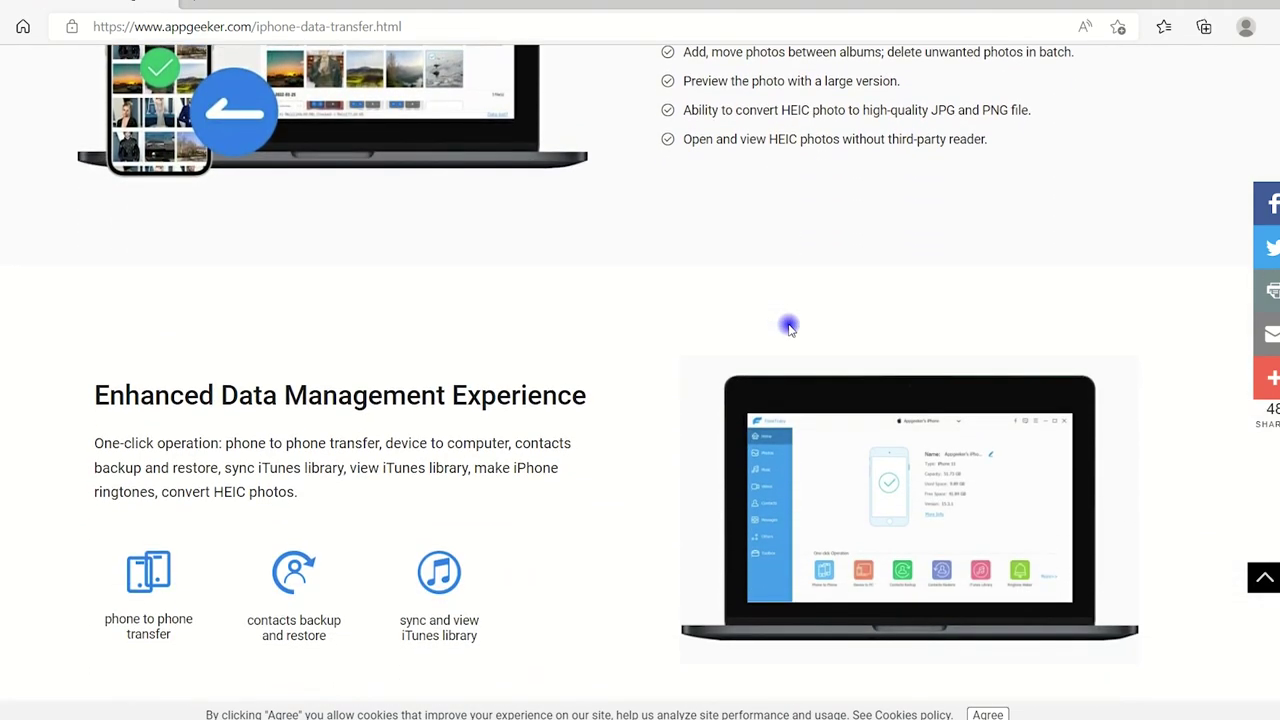
scroll(789, 327, down, 5)
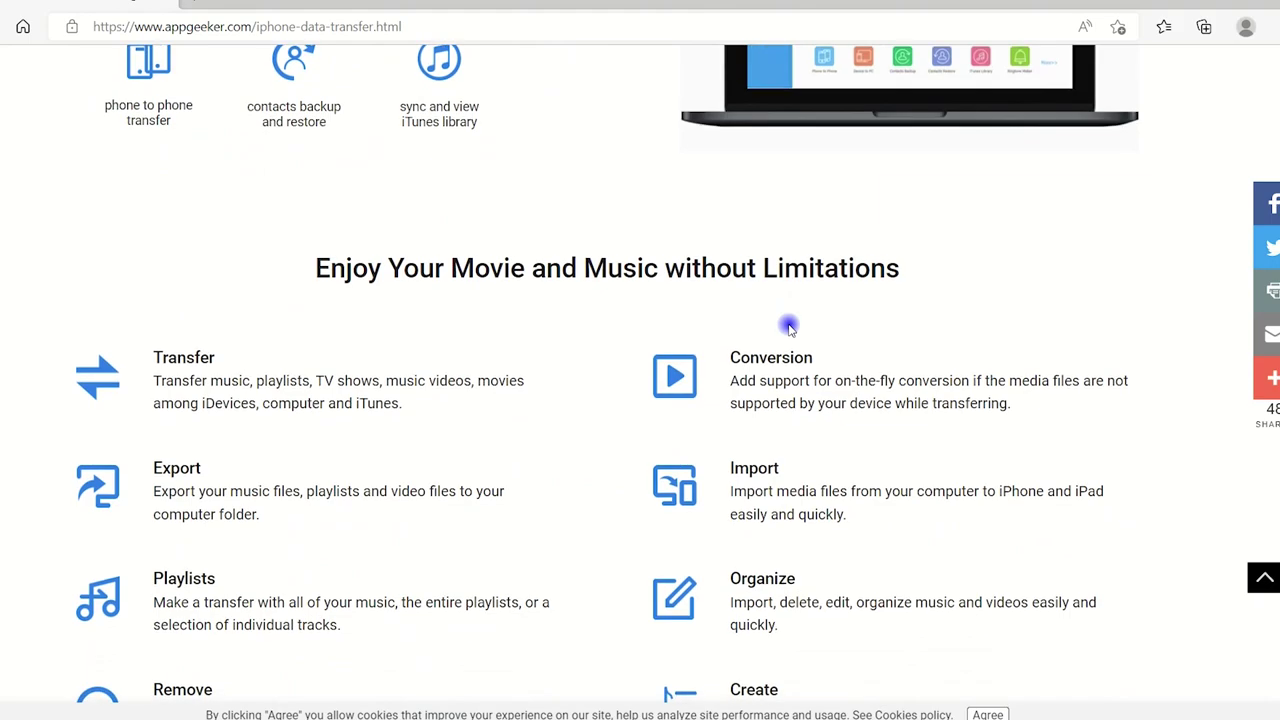
scroll(789, 327, down, 8)
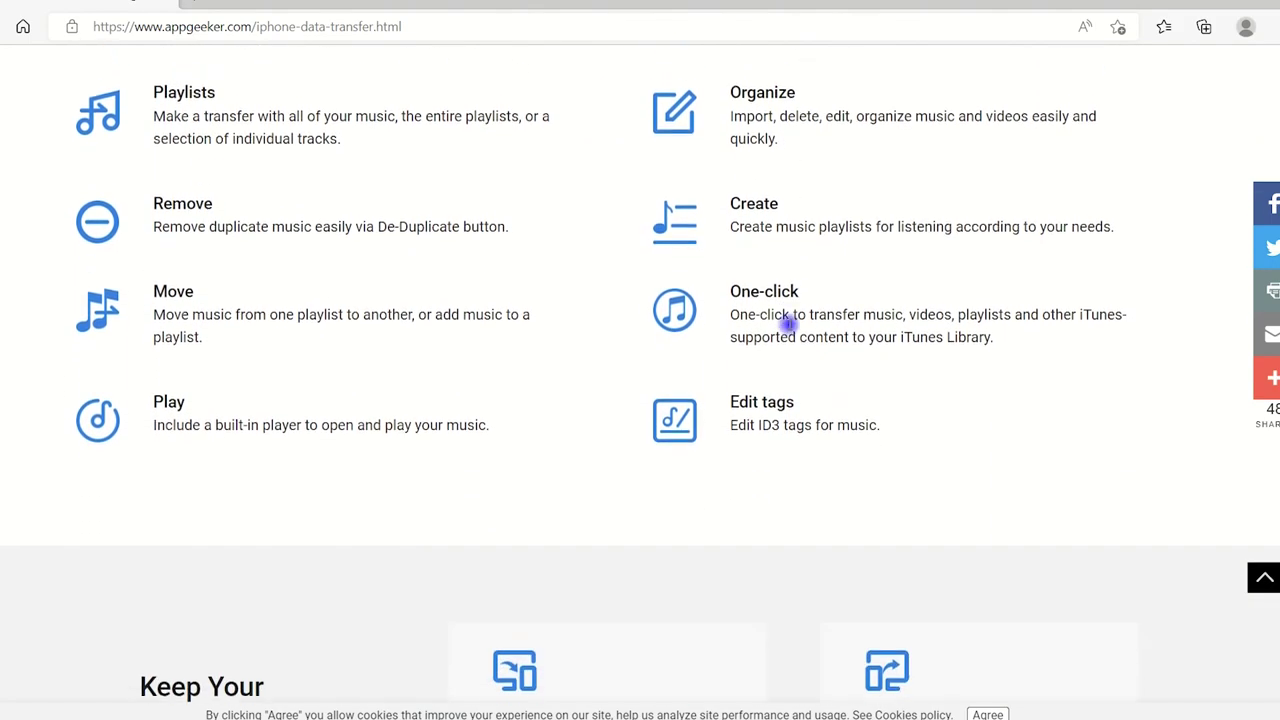
scroll(789, 327, down, 7)
scroll(789, 327, down, 7)
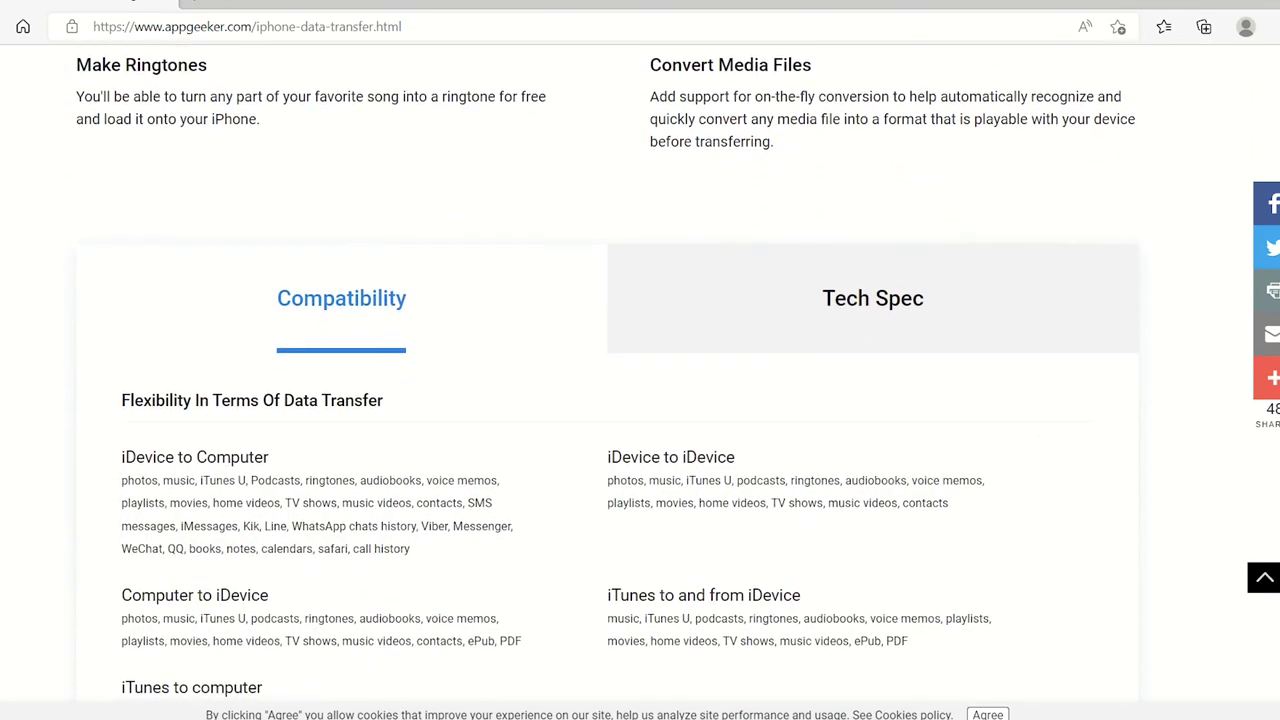
scroll(1076, 521, down, 8)
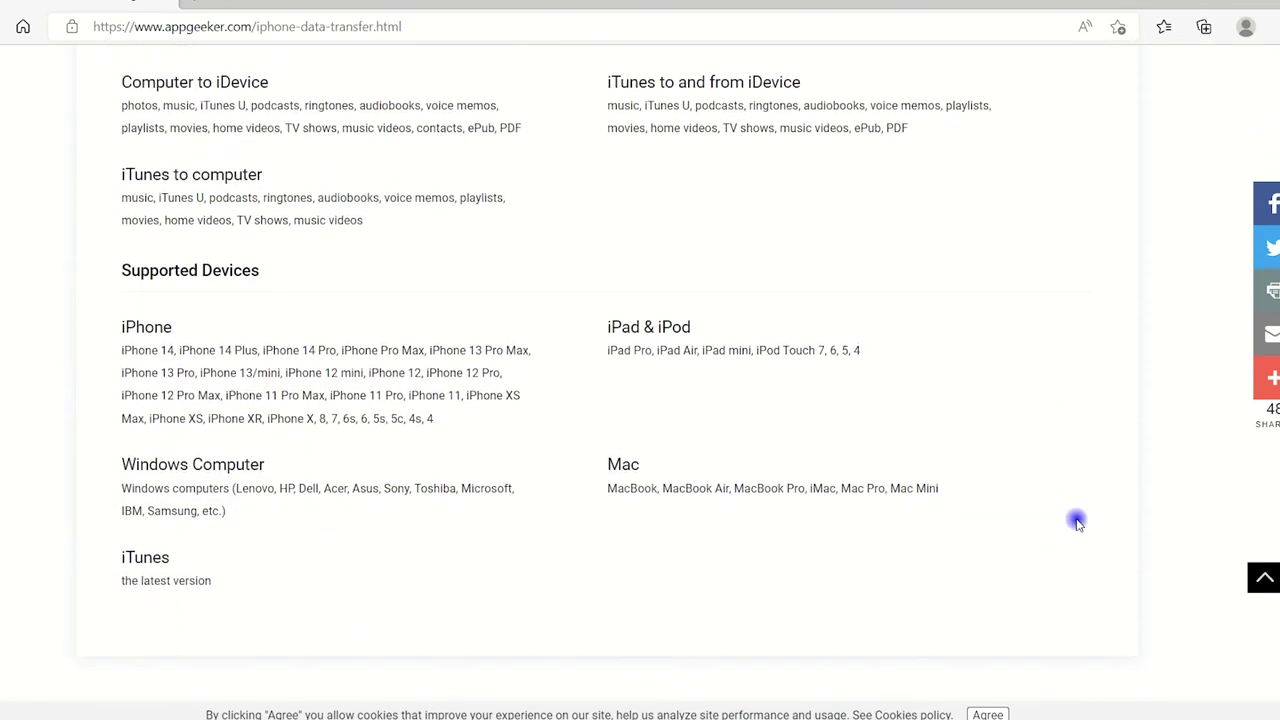
scroll(1076, 521, down, 1)
scroll(607, 374, up, 20)
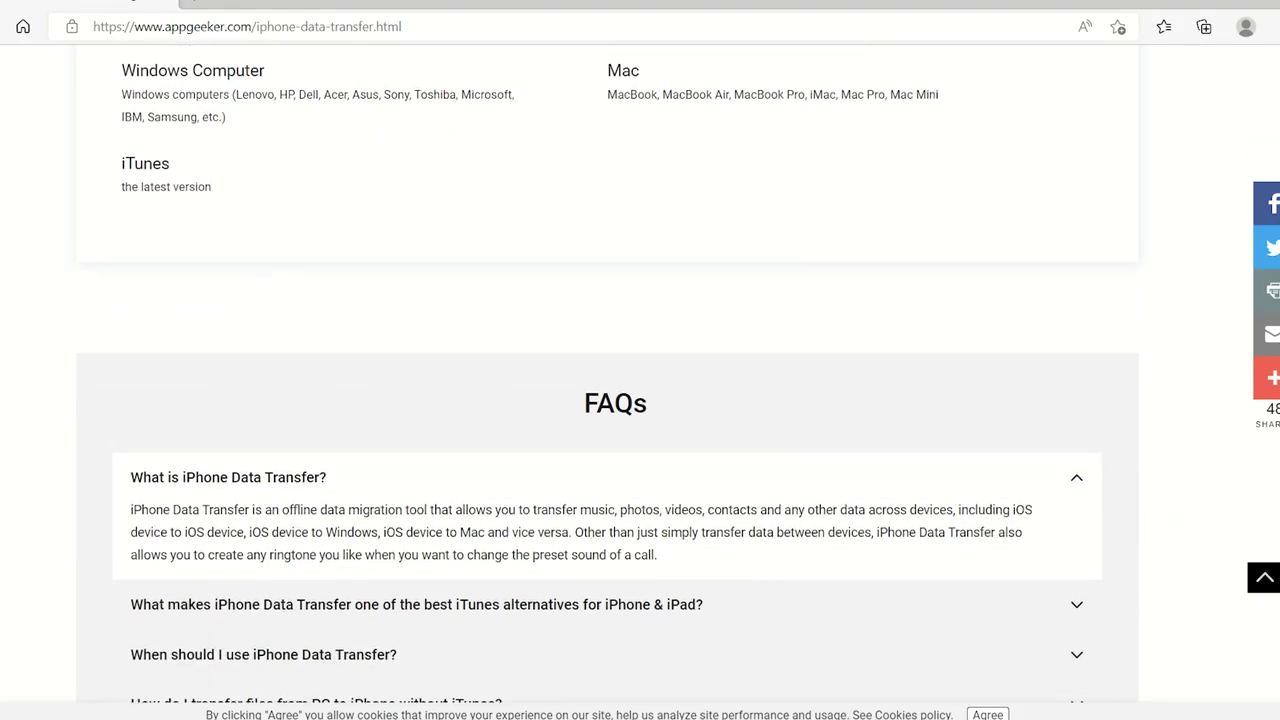
scroll(607, 374, up, 8)
scroll(640, 380, up, 7)
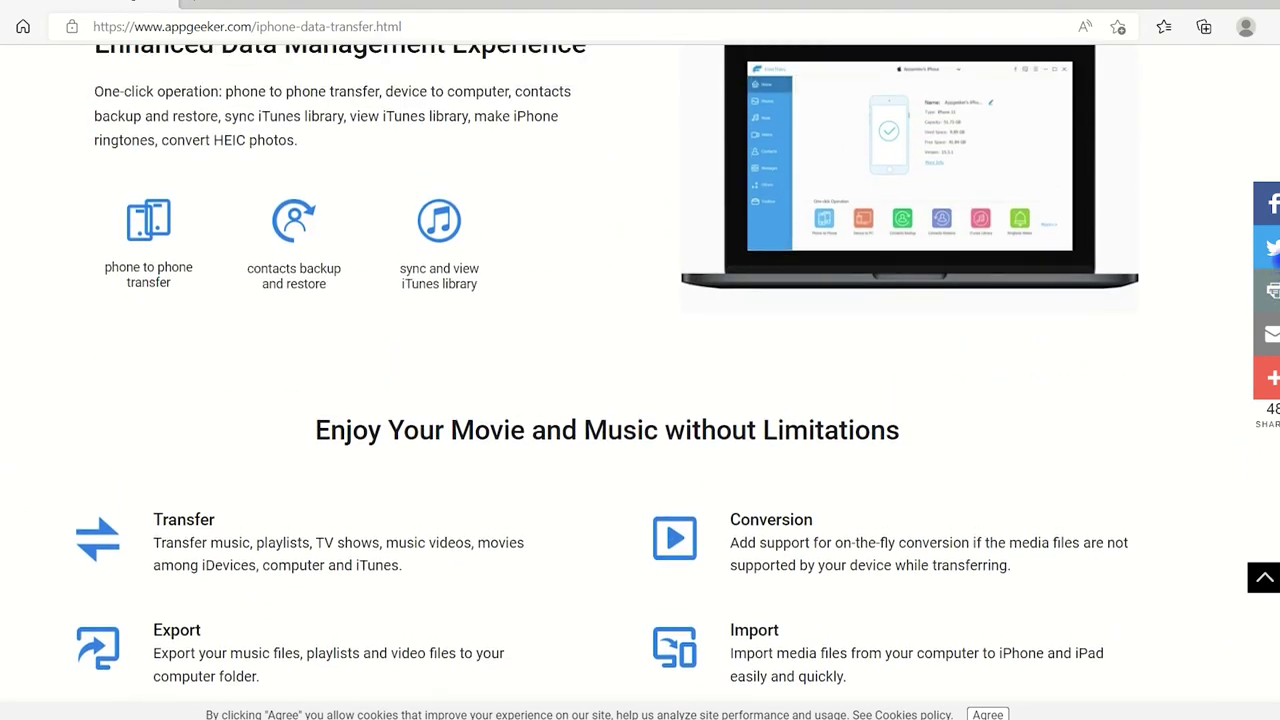
scroll(640, 380, up, 3)
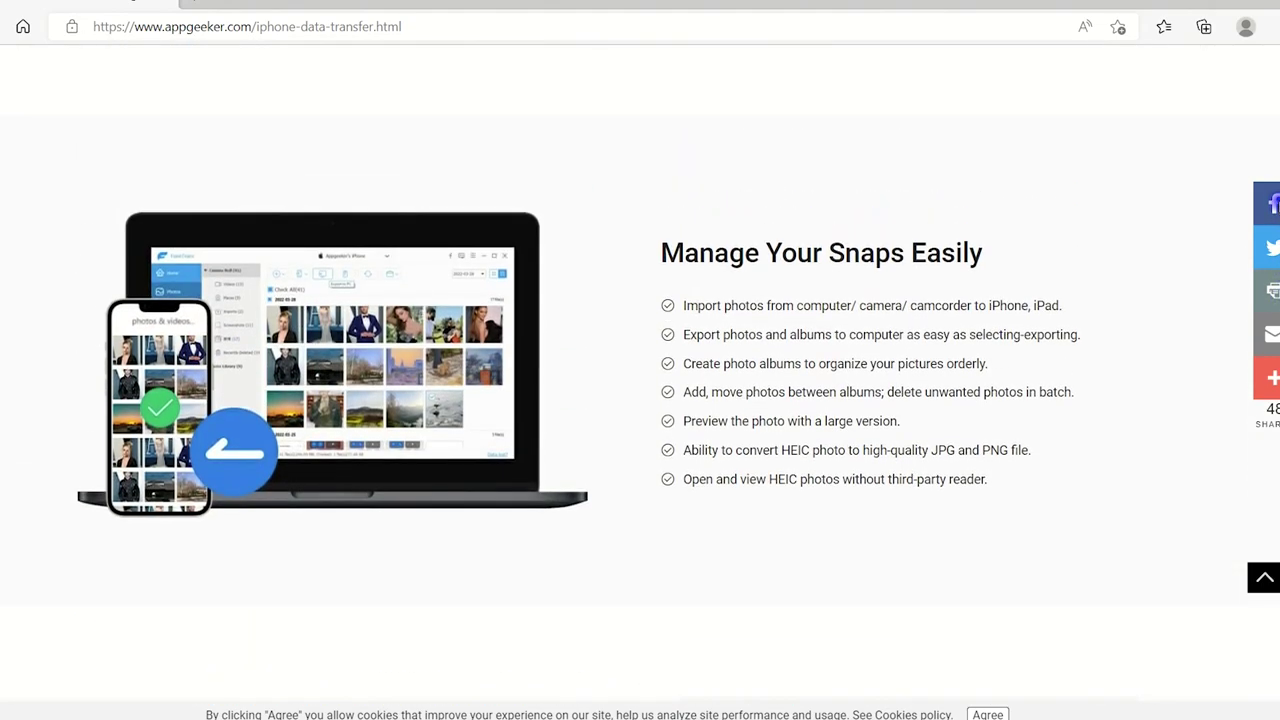
scroll(640, 380, up, 12)
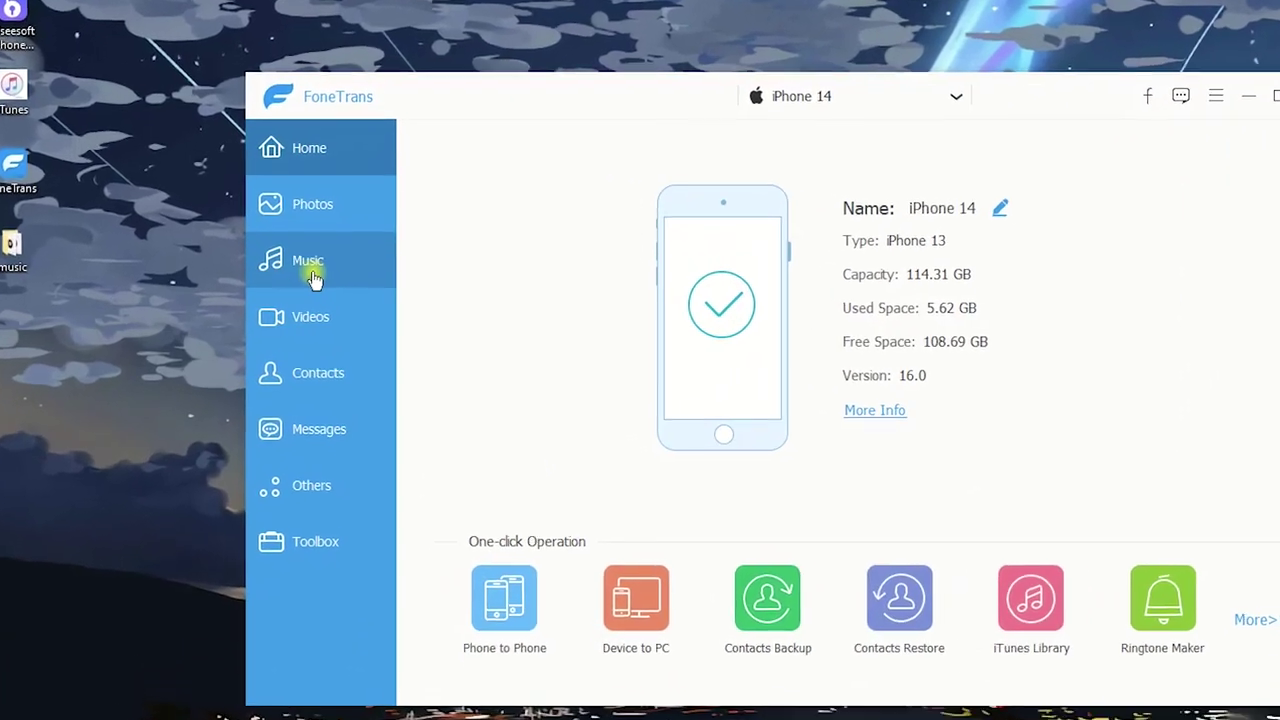
In FoneTrans, add Just the Way You Are, Nothing On You, The Lazy Song and When I Was Your Man from the music folder to the iPhone.
click(313, 275)
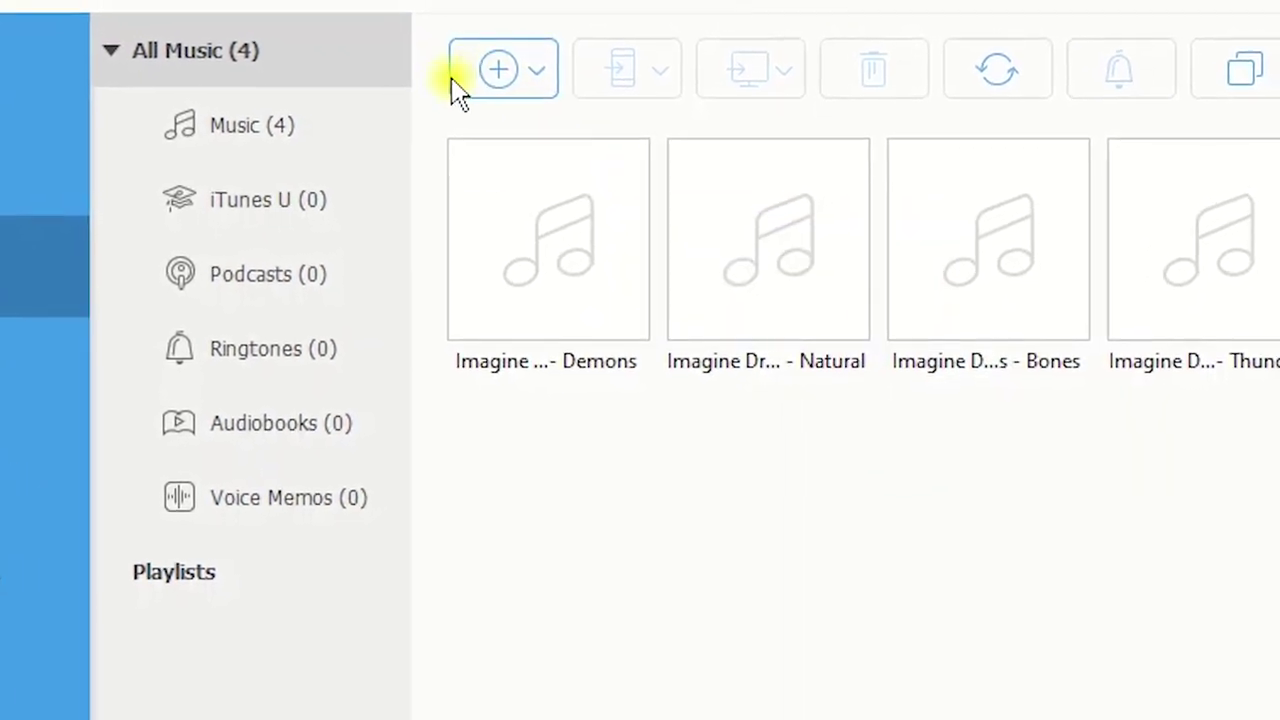
click(503, 95)
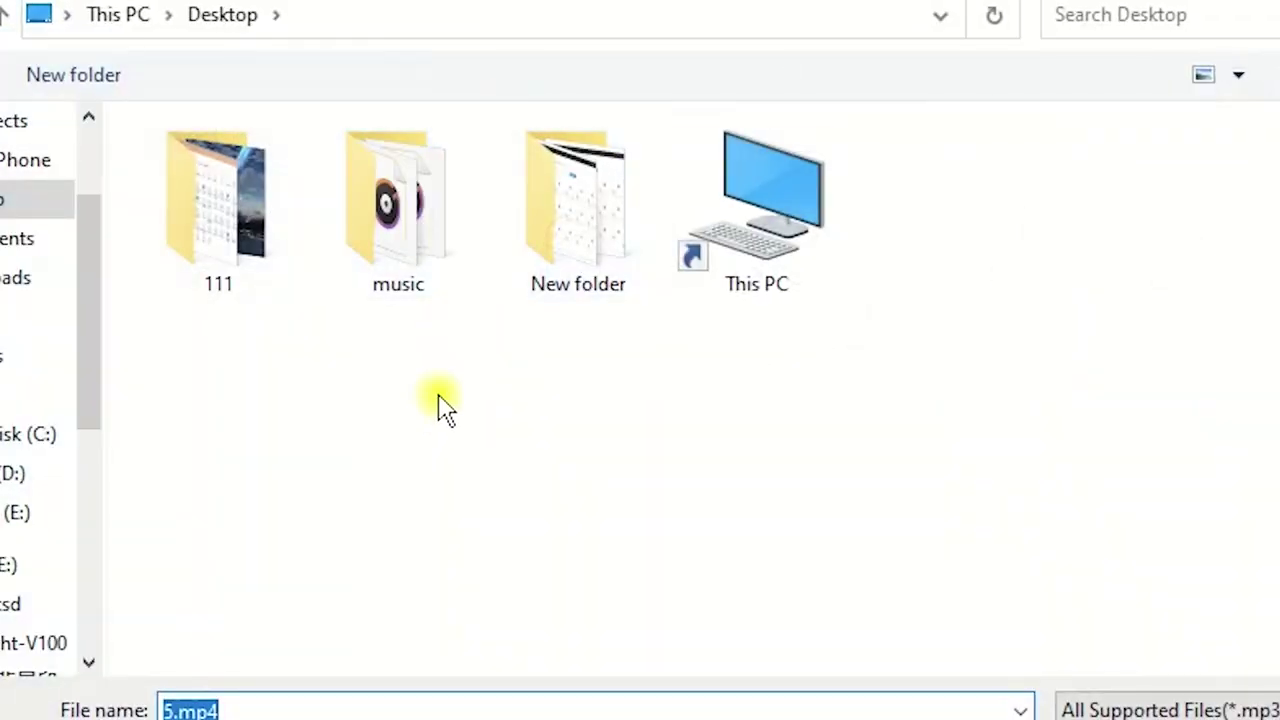
double_click(396, 262)
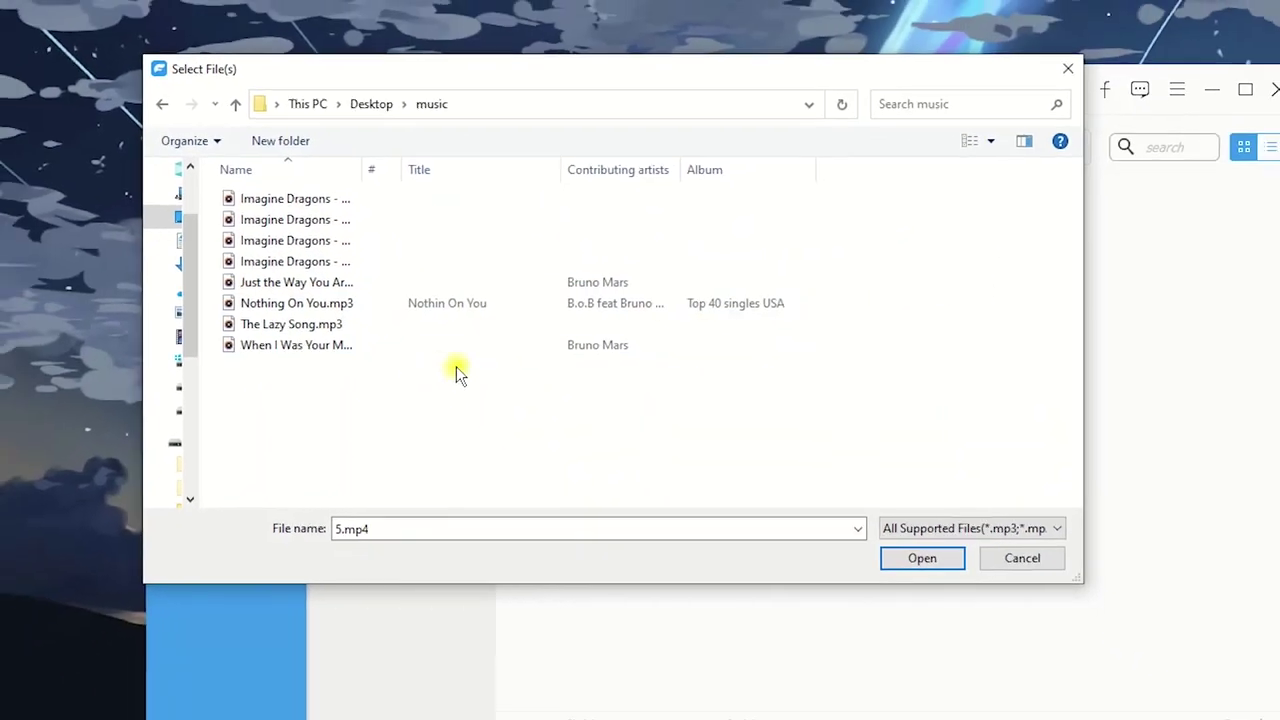
drag(433, 411, 274, 336)
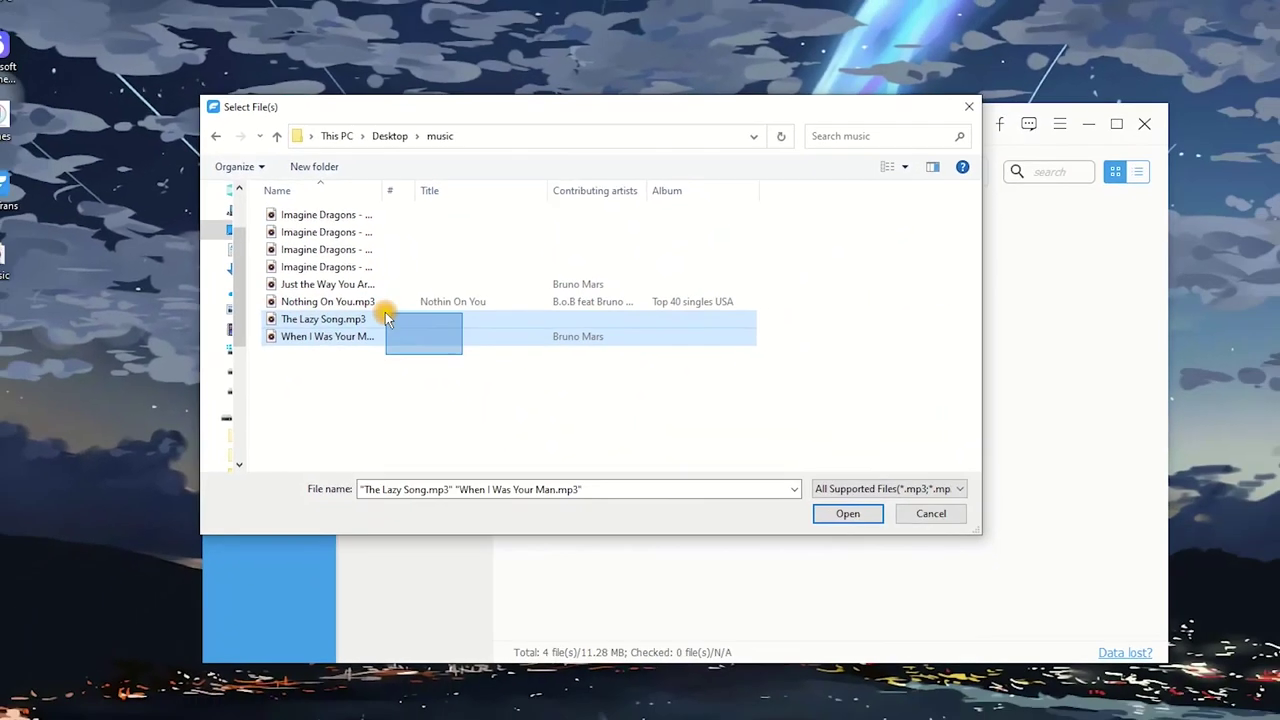
drag(375, 313, 345, 284)
click(845, 512)
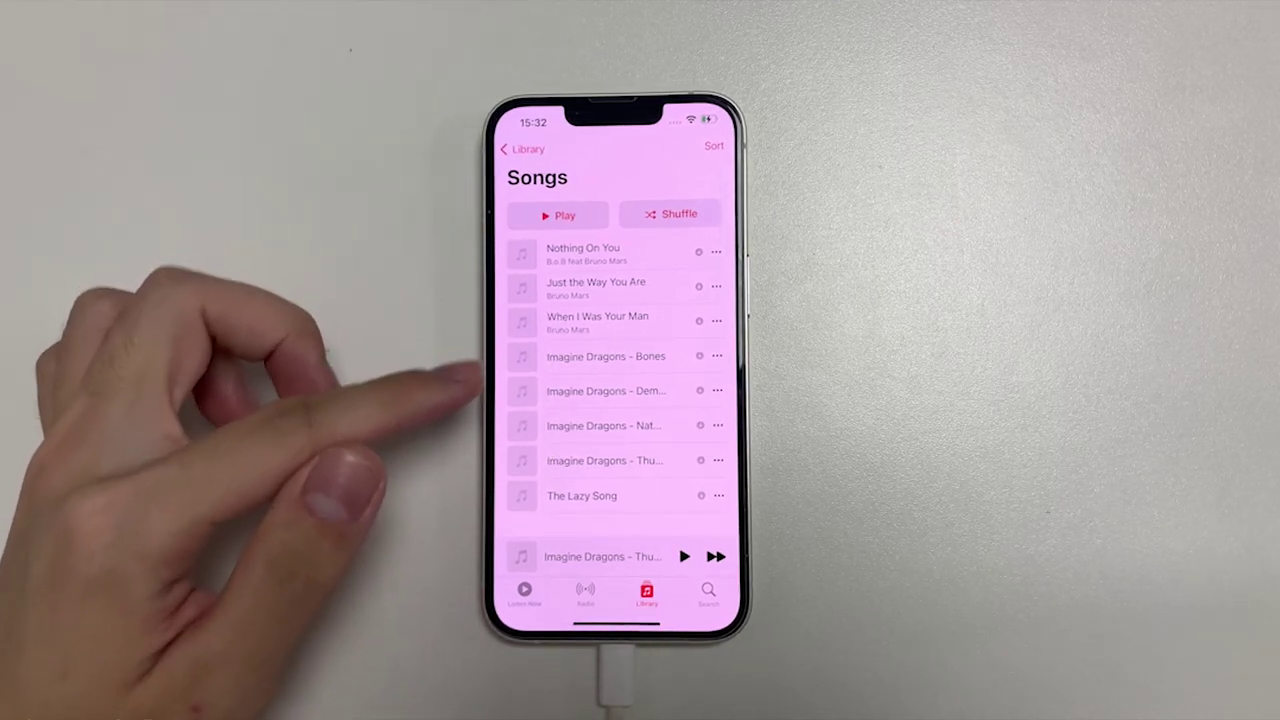
Play "Nothing On You" on the iPhone, pause it in the full player and return to the song list.
click(580, 252)
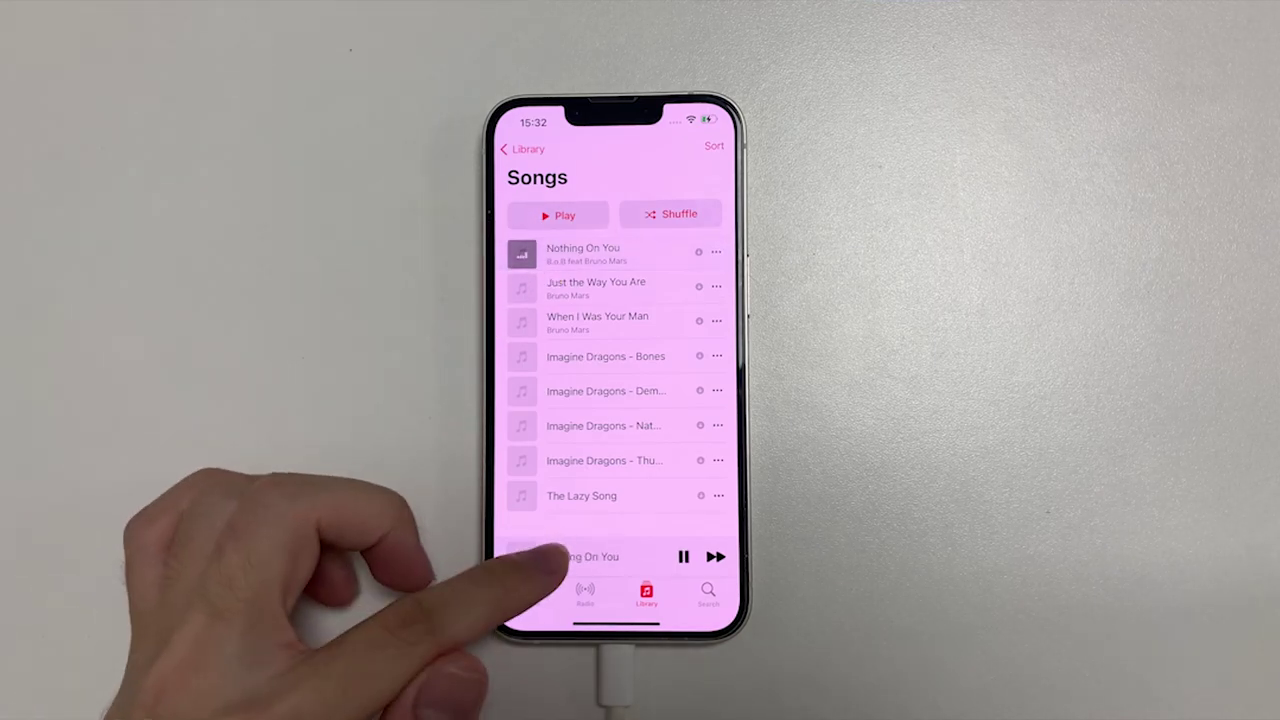
click(550, 556)
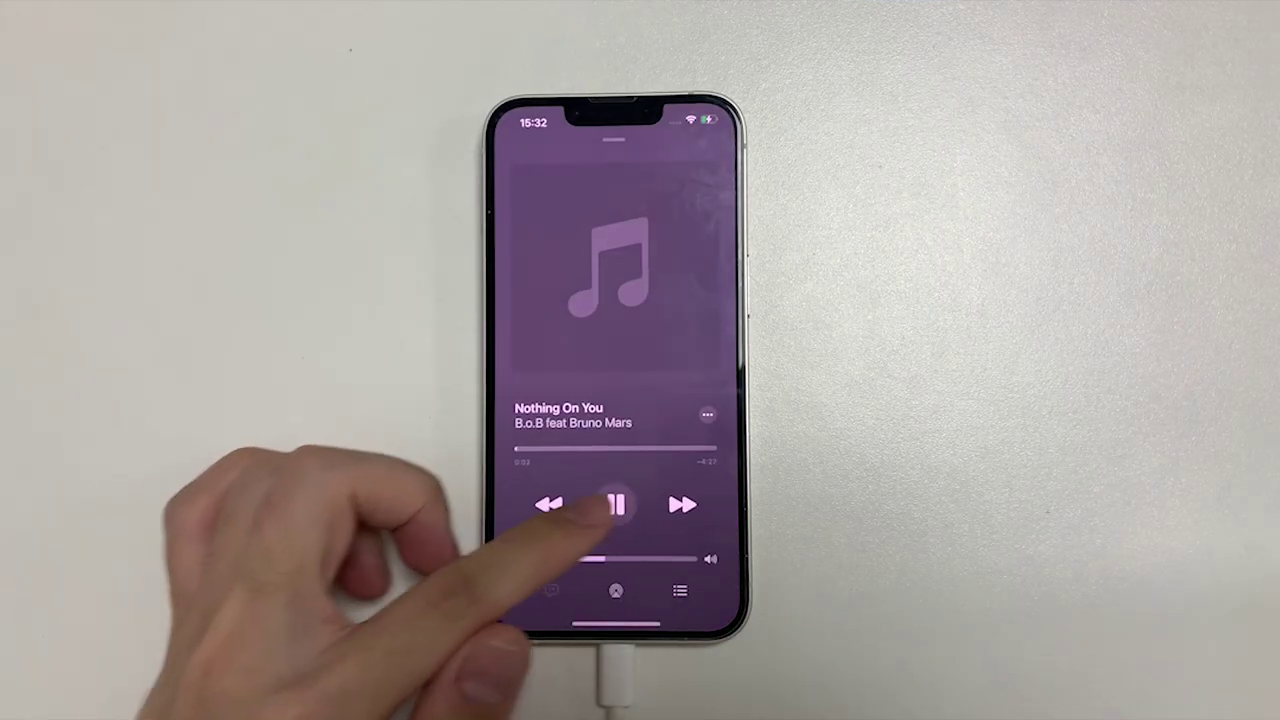
click(614, 504)
drag(490, 430, 525, 515)
drag(514, 251, 525, 380)
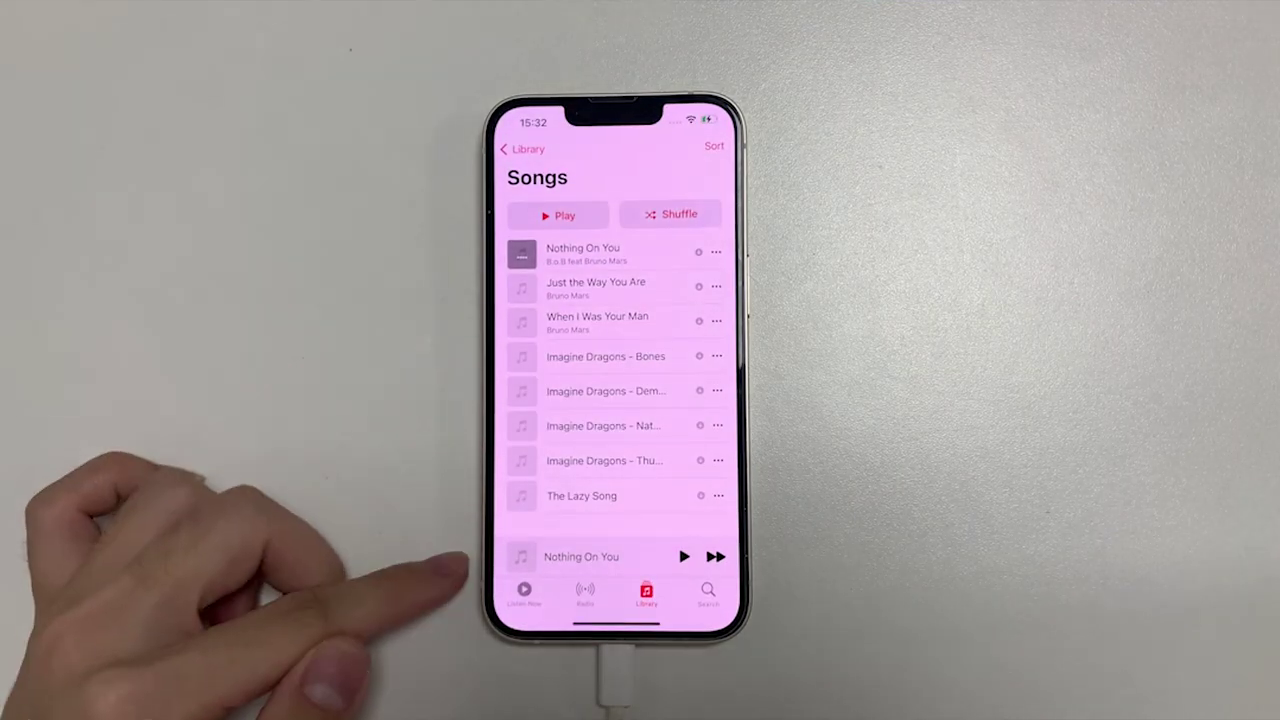